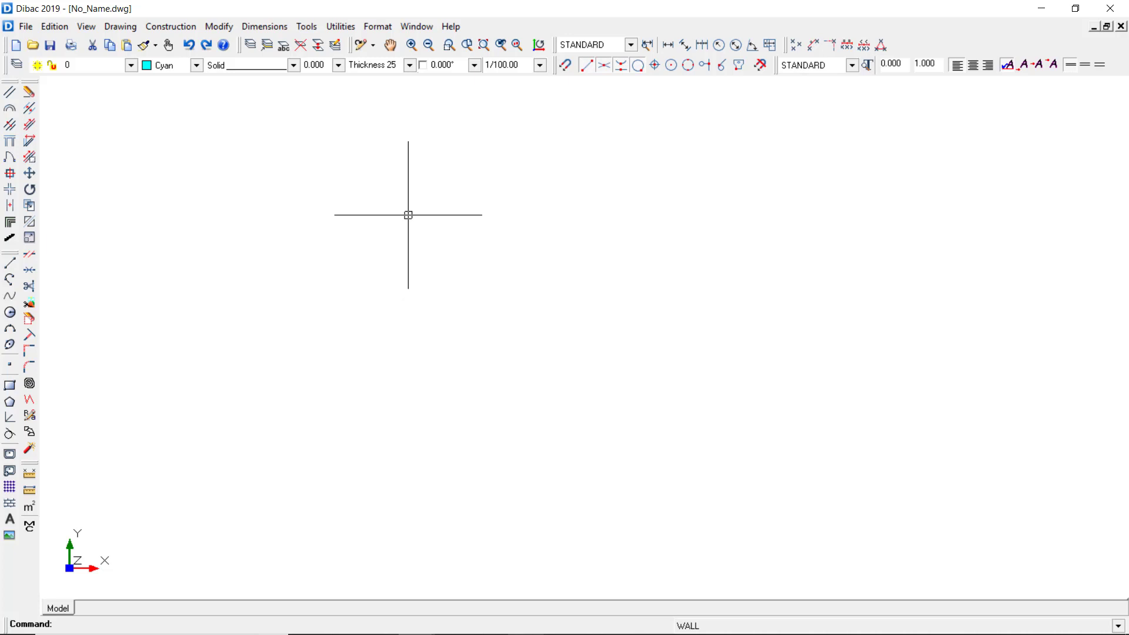
Step: Review the general preferences, including crosshair, grip, pick box and backup settings, and select Meters as the drawing units
left_click(308, 27)
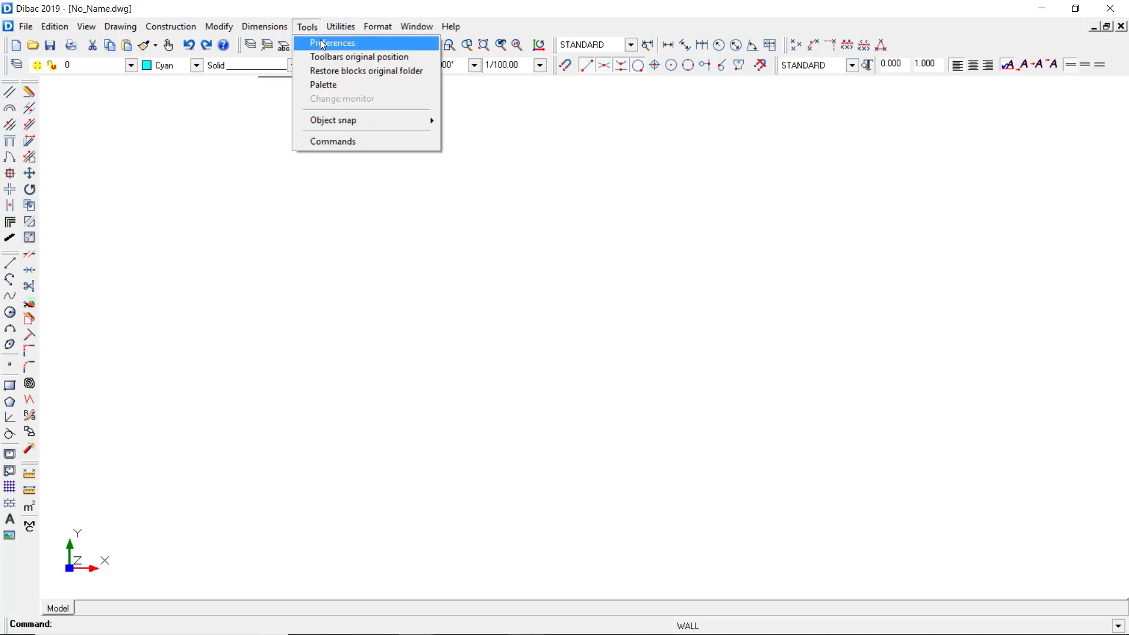
left_click(325, 44)
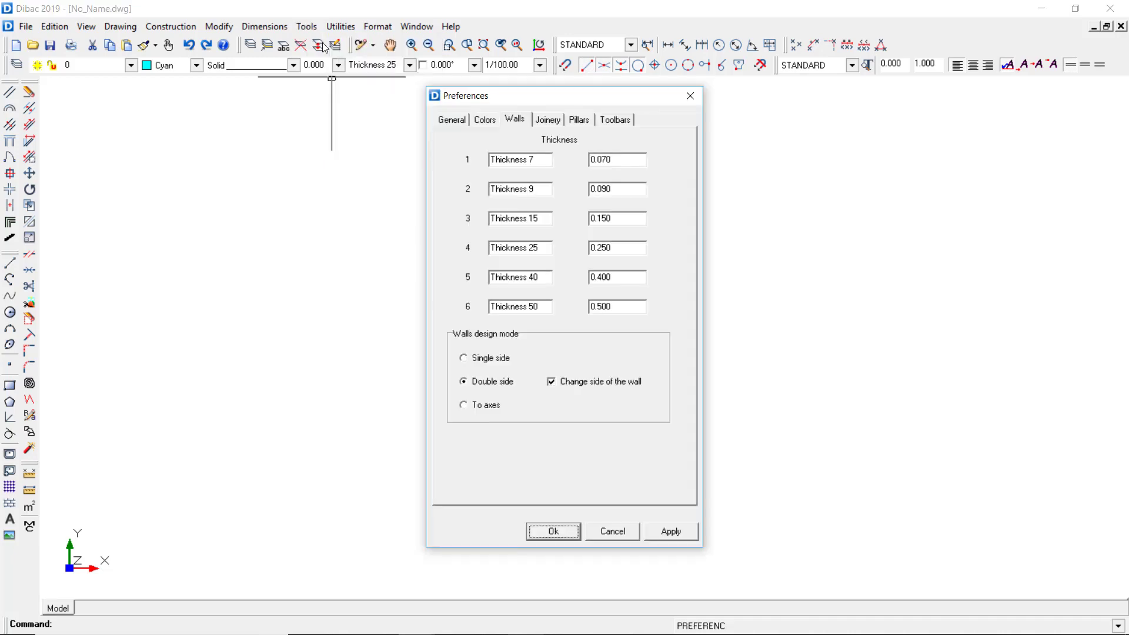
left_click(451, 120)
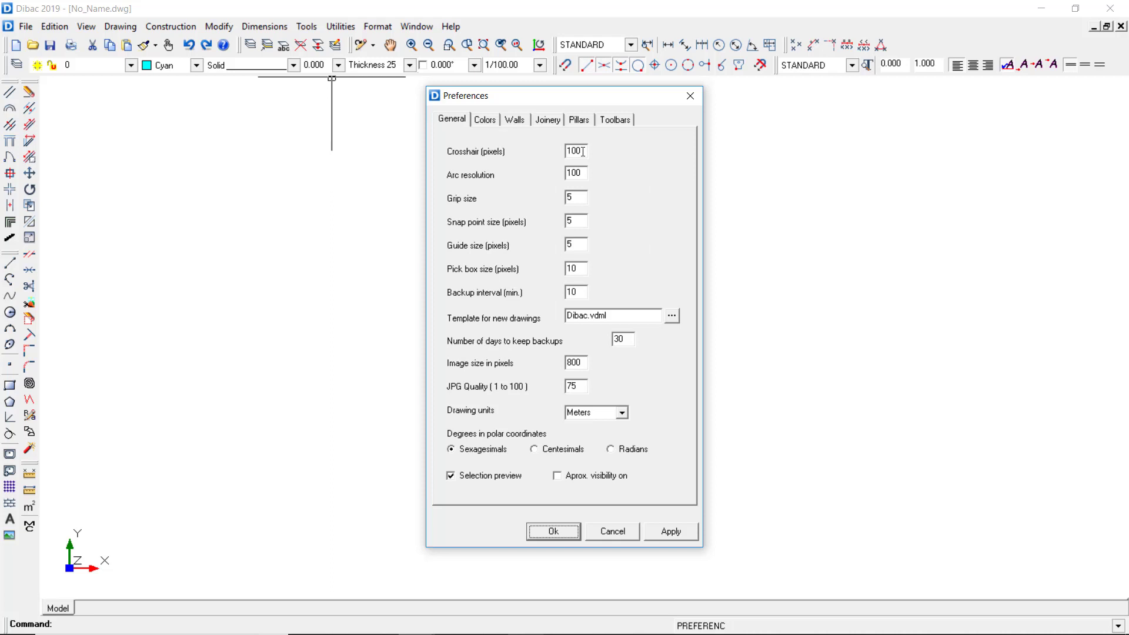
left_click_drag(582, 151, 564, 151)
left_click_drag(581, 197, 568, 244)
left_click(584, 269)
left_click(584, 288)
double_click(570, 292)
left_click(584, 293)
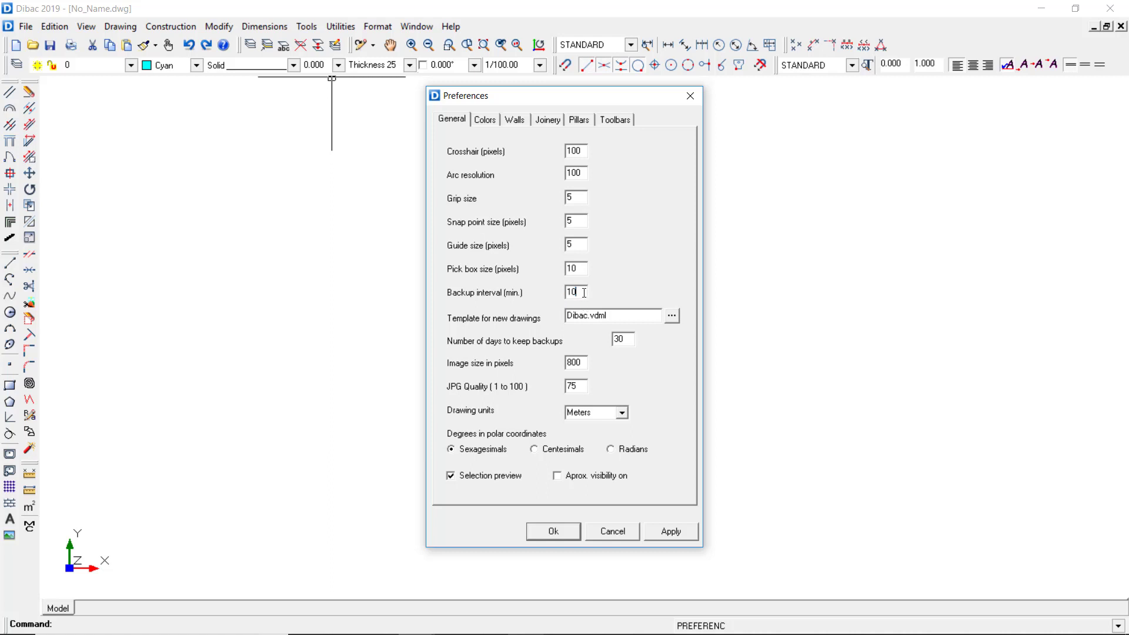
left_click(622, 412)
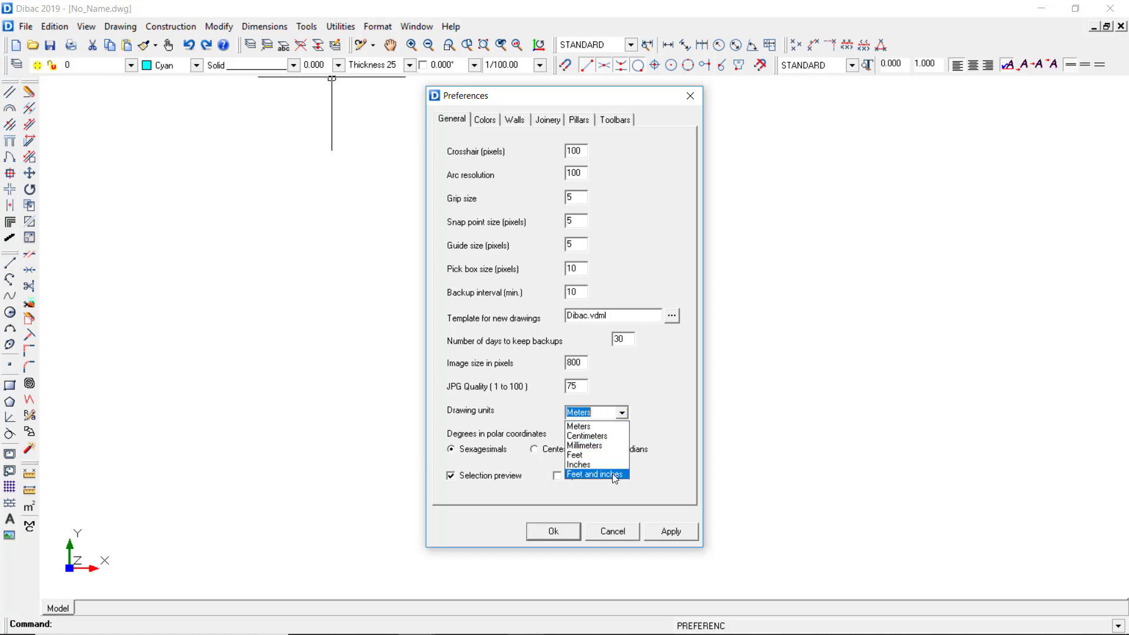
left_click(607, 427)
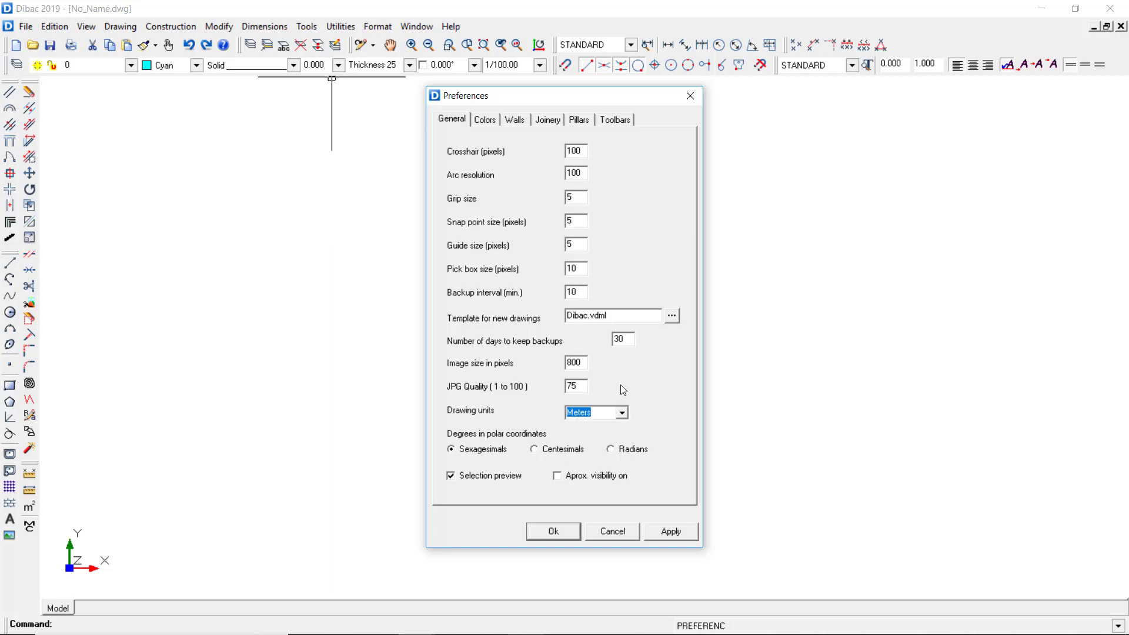
Step: Examine the interface colour preferences and the colour choices for Grips
left_click(485, 121)
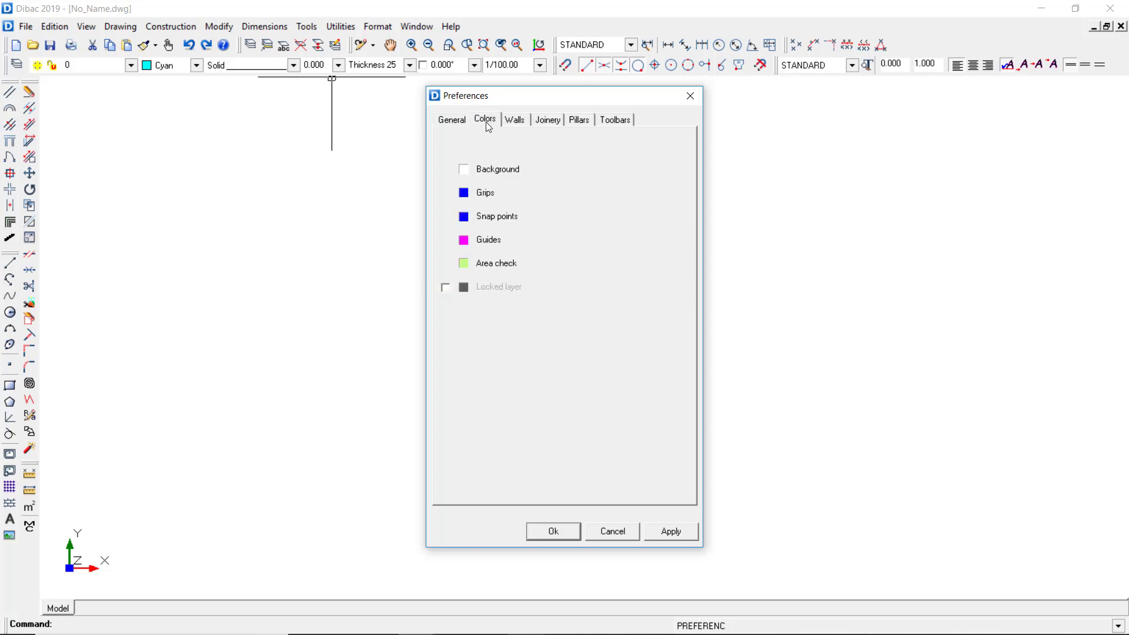
left_click(463, 194)
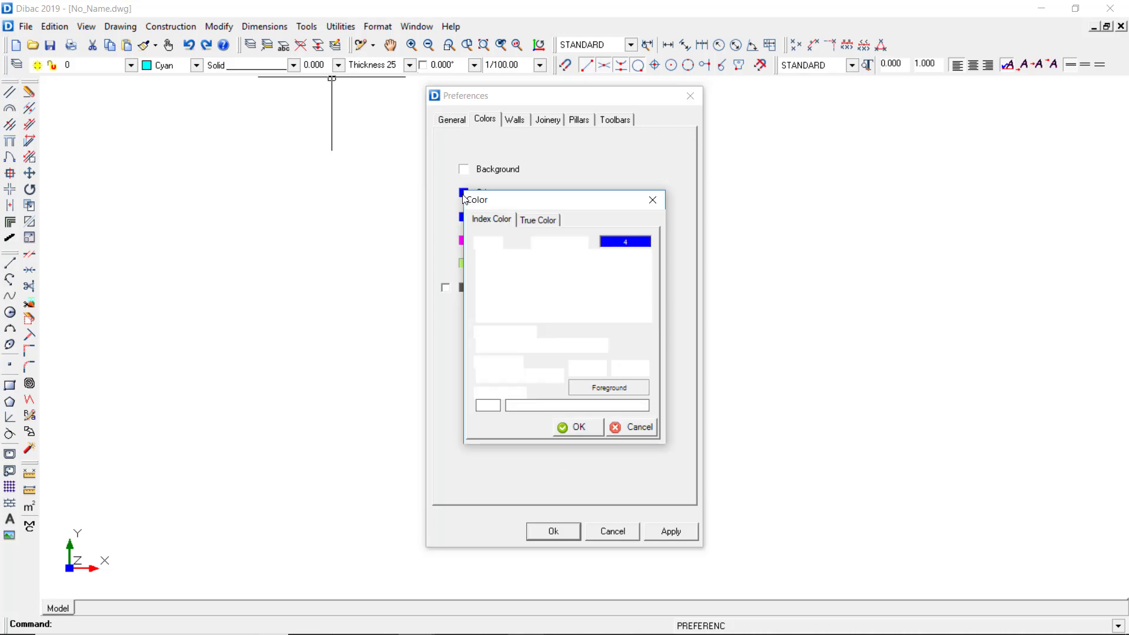
left_click(652, 200)
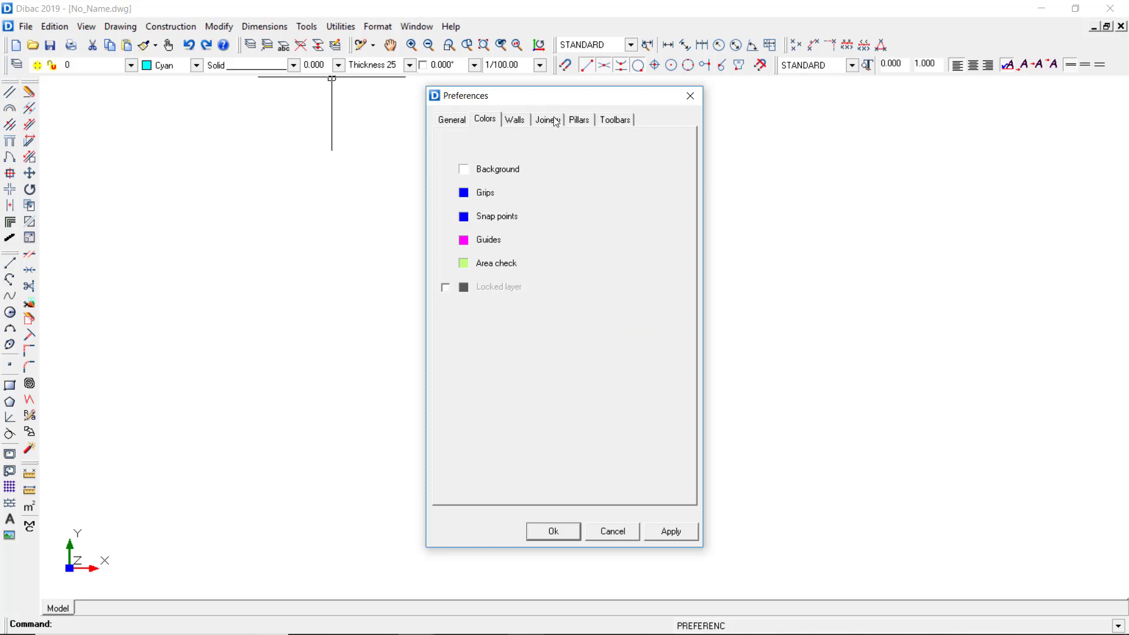
Step: Examine the wall thickness presets and the Change side of the wall option, and close the preferences
left_click(520, 120)
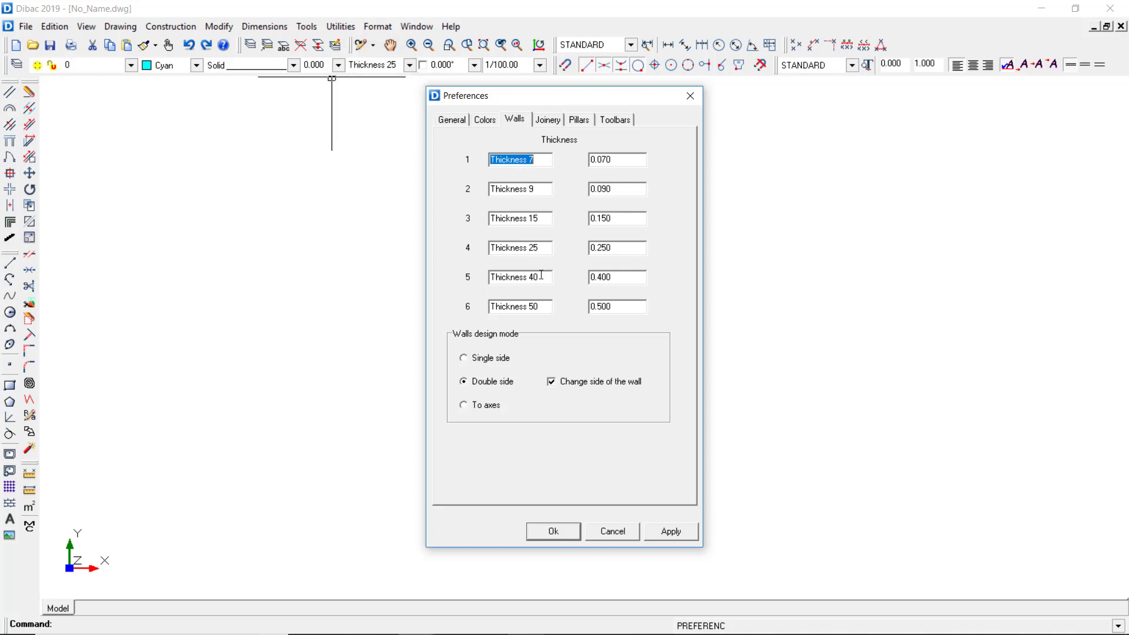
left_click_drag(540, 277, 484, 282)
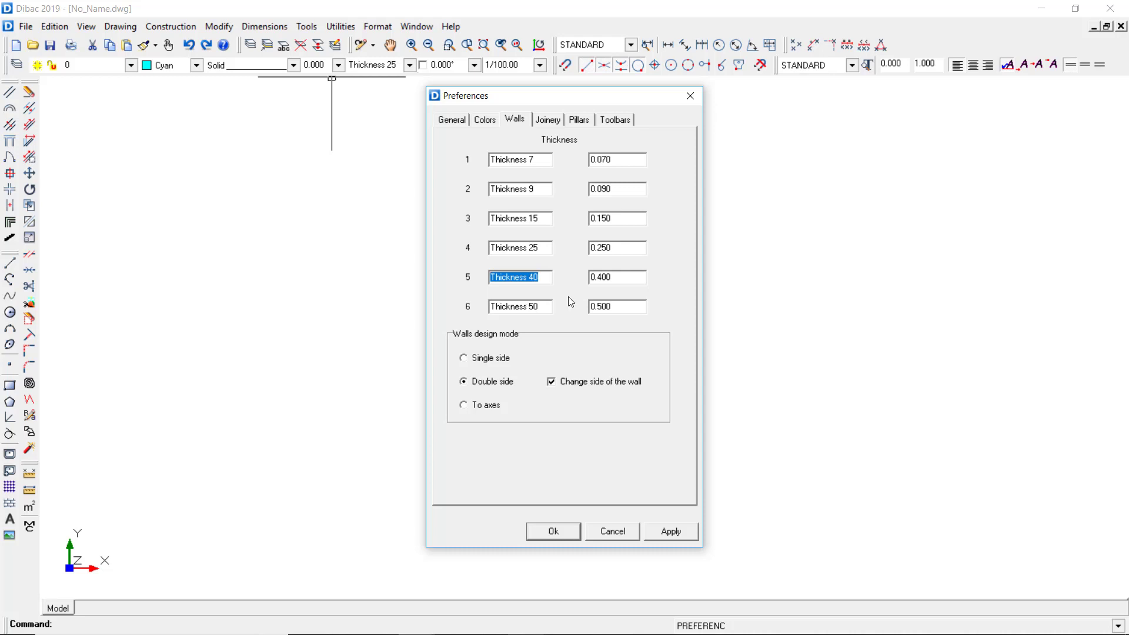
left_click_drag(612, 277, 587, 282)
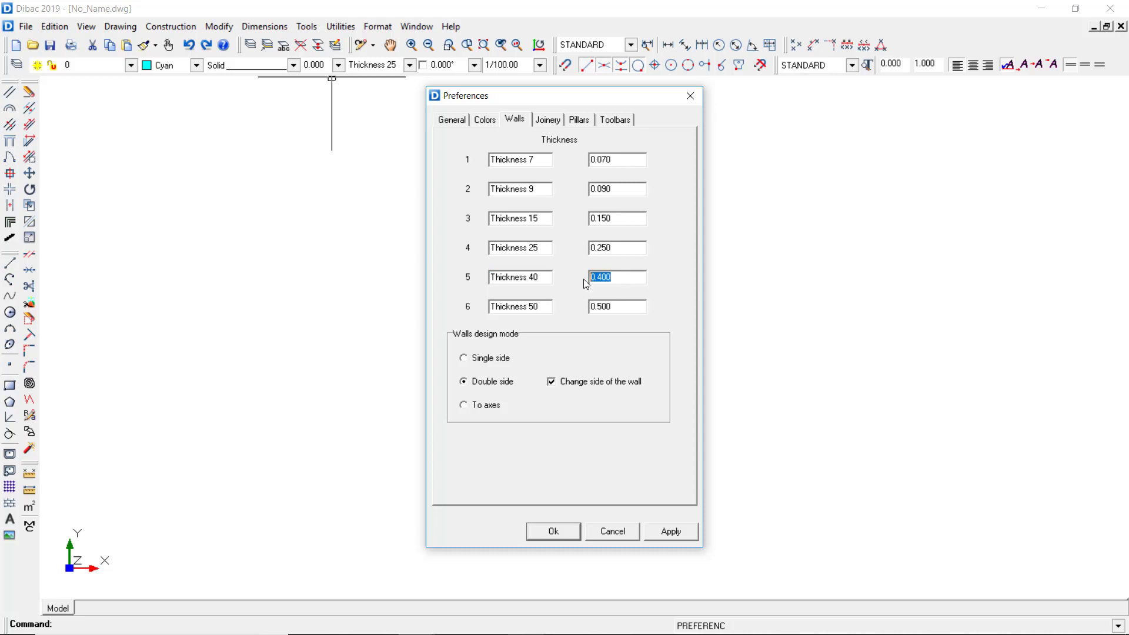
left_click(620, 276)
left_click(551, 383)
left_click(554, 531)
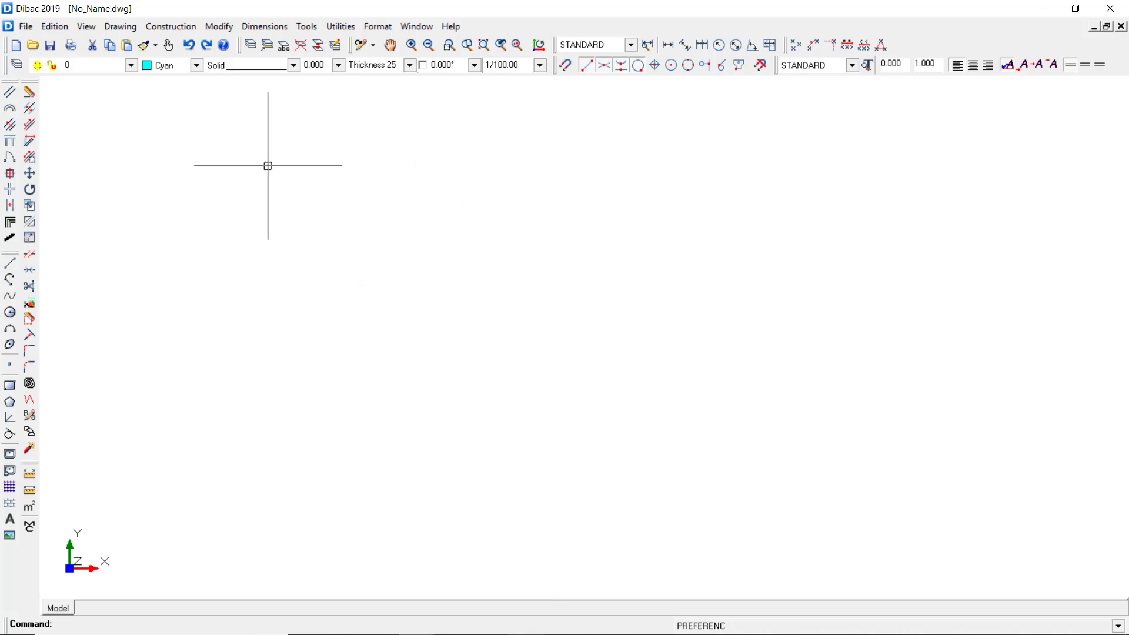
Step: Start the Wall command with Thickness 25 and the colour White
left_click(11, 93)
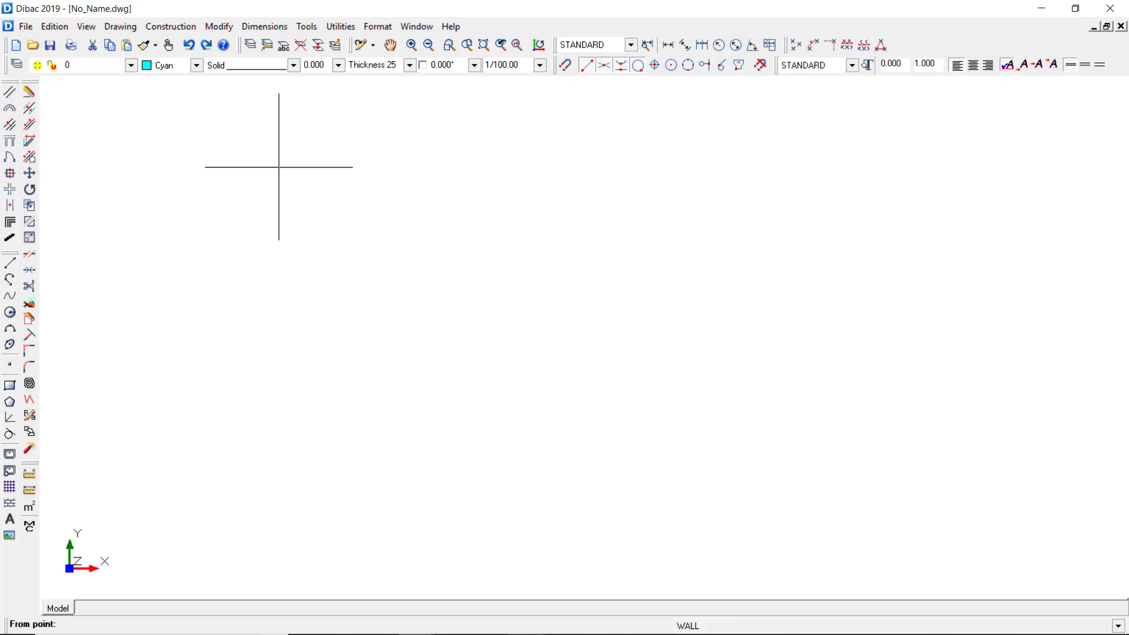
left_click(409, 65)
left_click(409, 109)
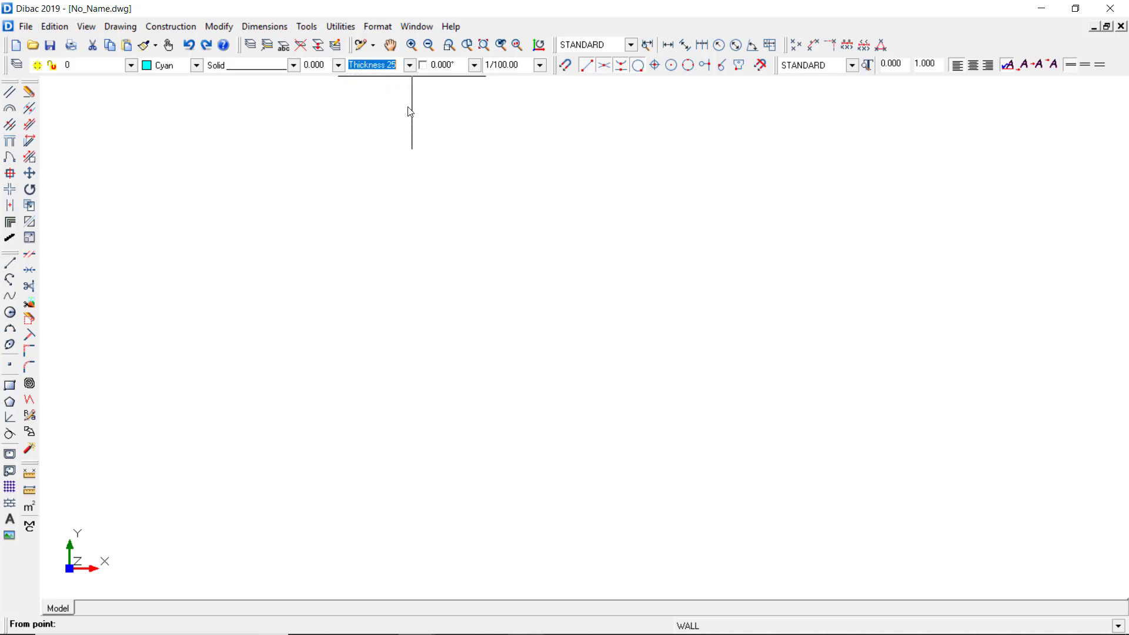
left_click(197, 66)
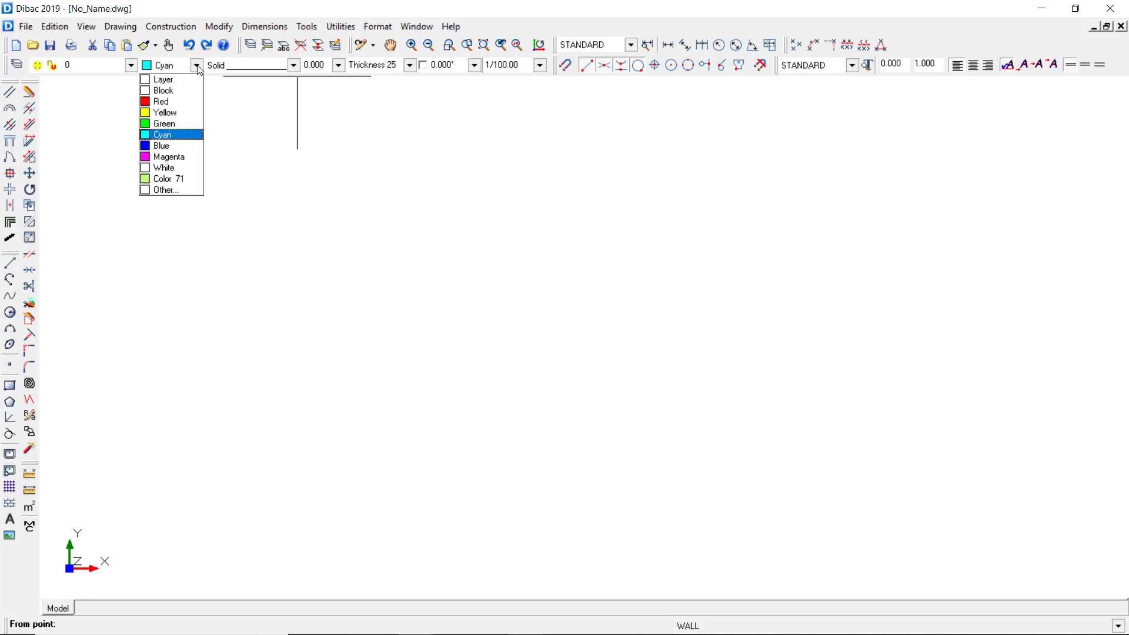
left_click(187, 170)
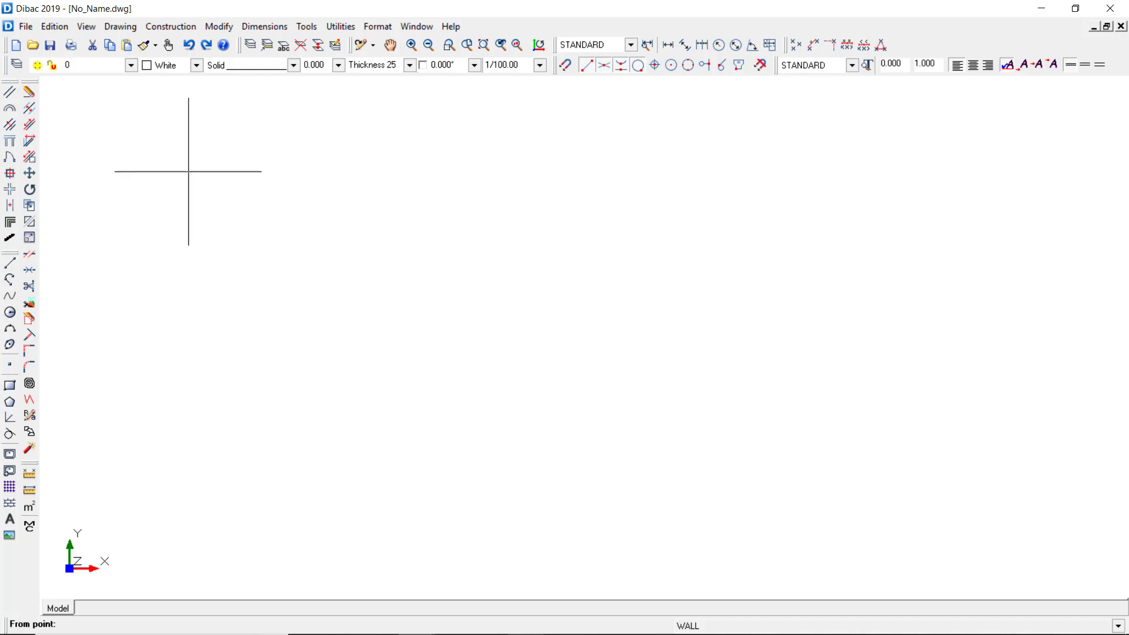
Step: Draw the first exterior wall horizontally to the right, 7.81 m long, with orthogonal mode on
left_click(243, 197)
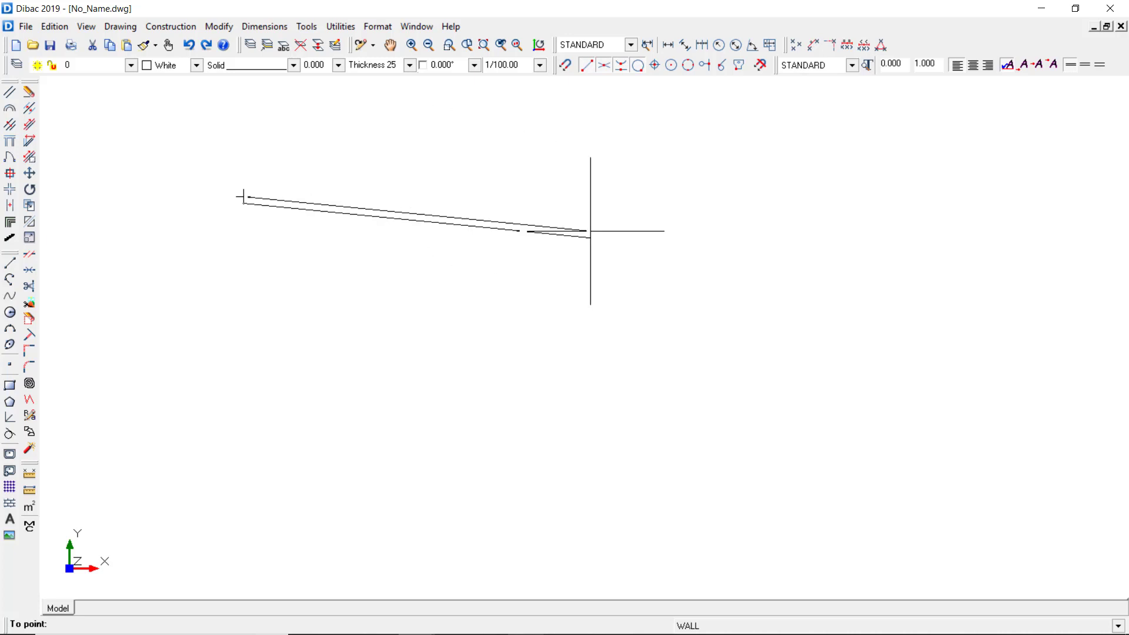
key("F8")
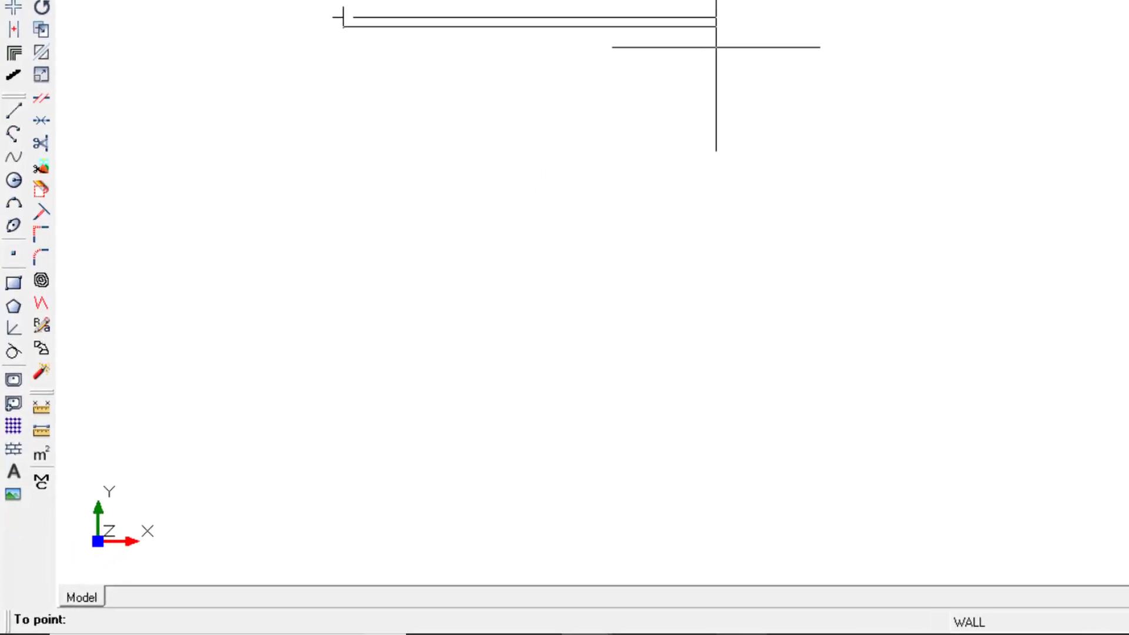
type("7.81")
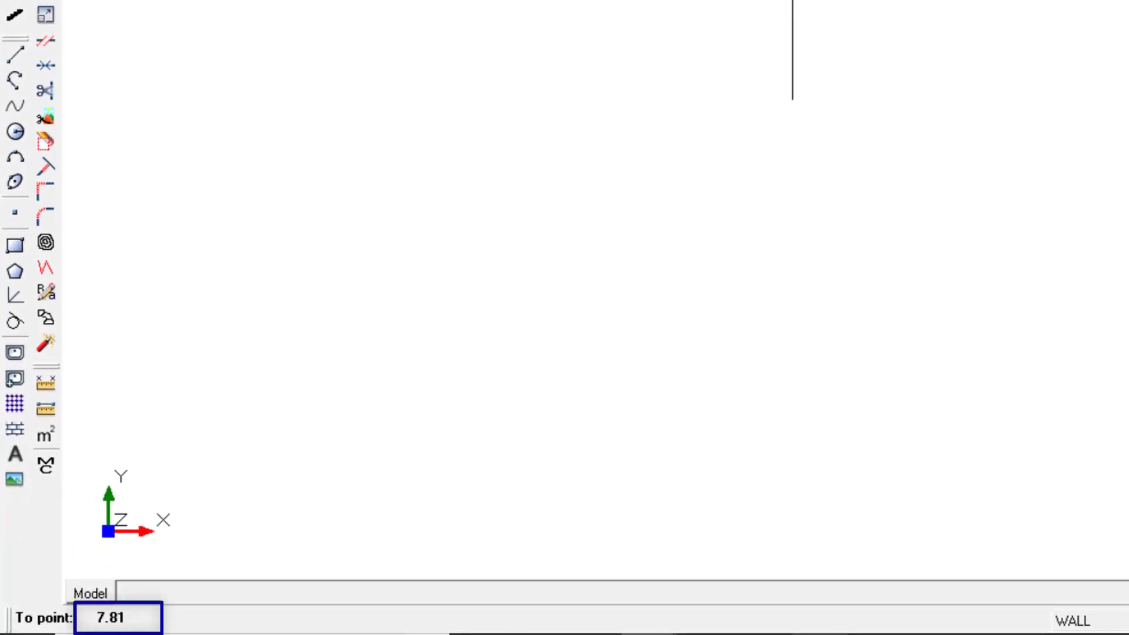
key("Return")
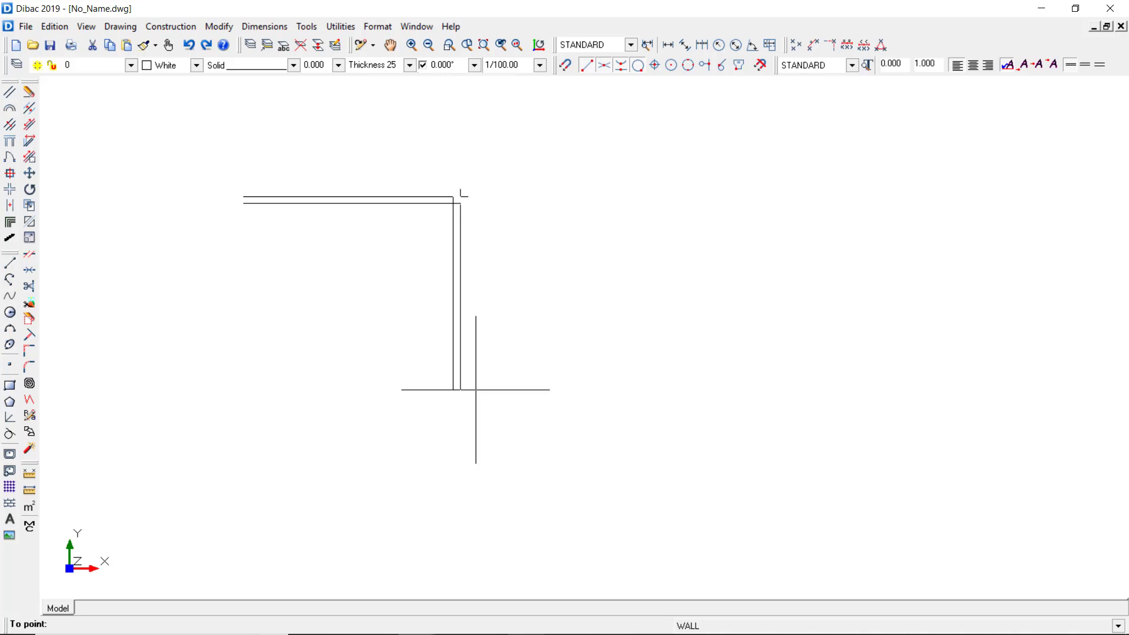
Step: Cycle the side on which the wall thickness falls at the corner and continue the wall 9.75 m downward
key("F5")
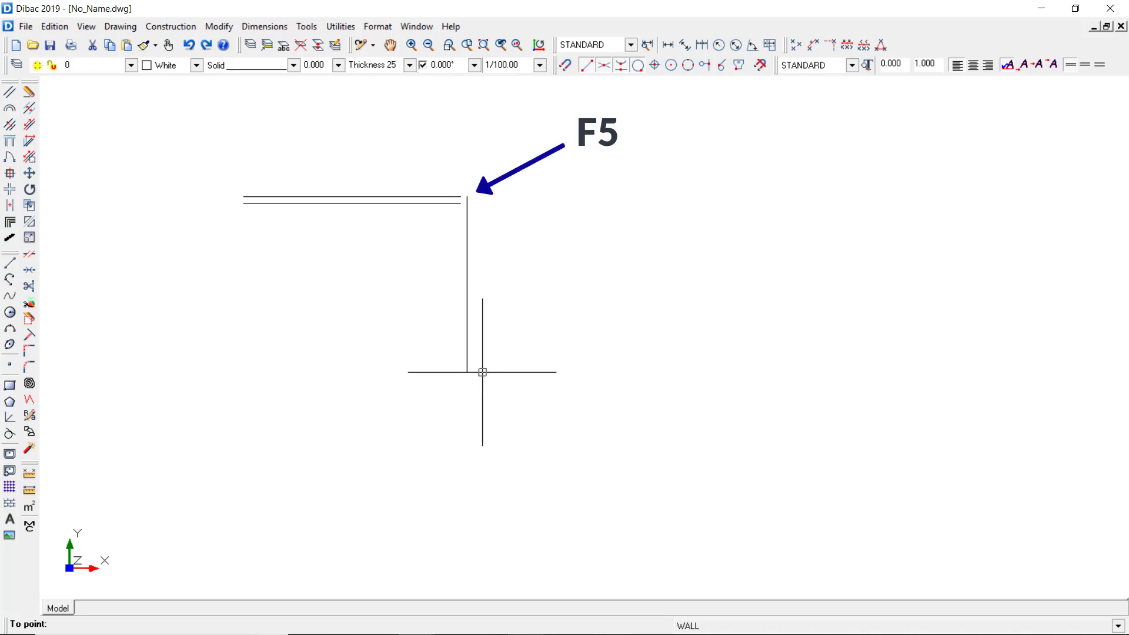
key("F5")
key("F5")
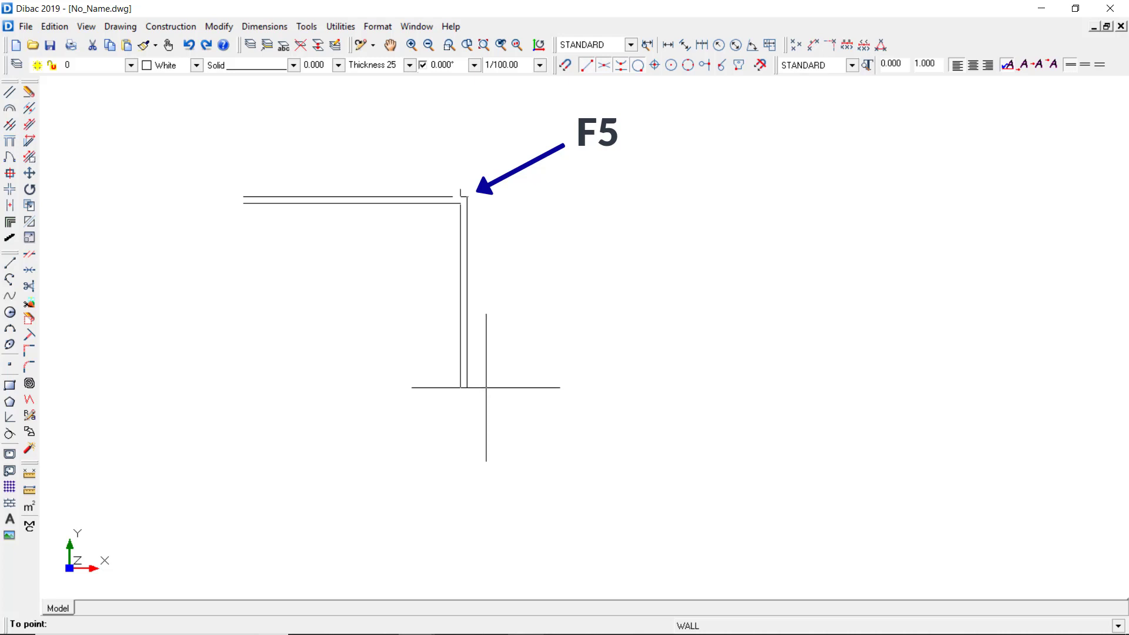
key("F5")
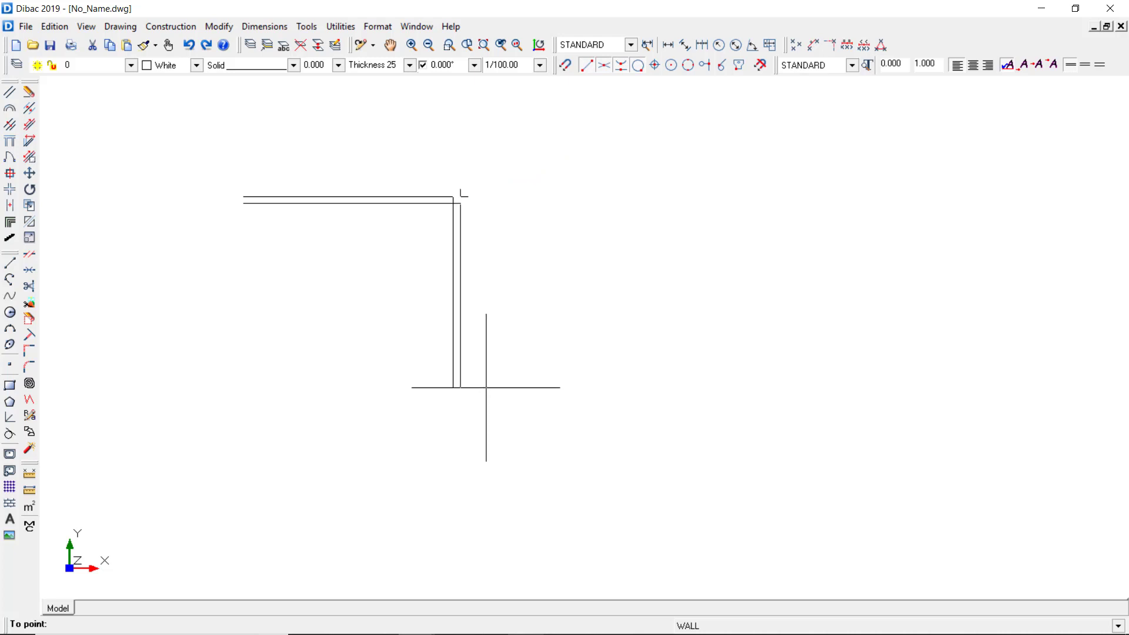
key("F5")
key("F5")
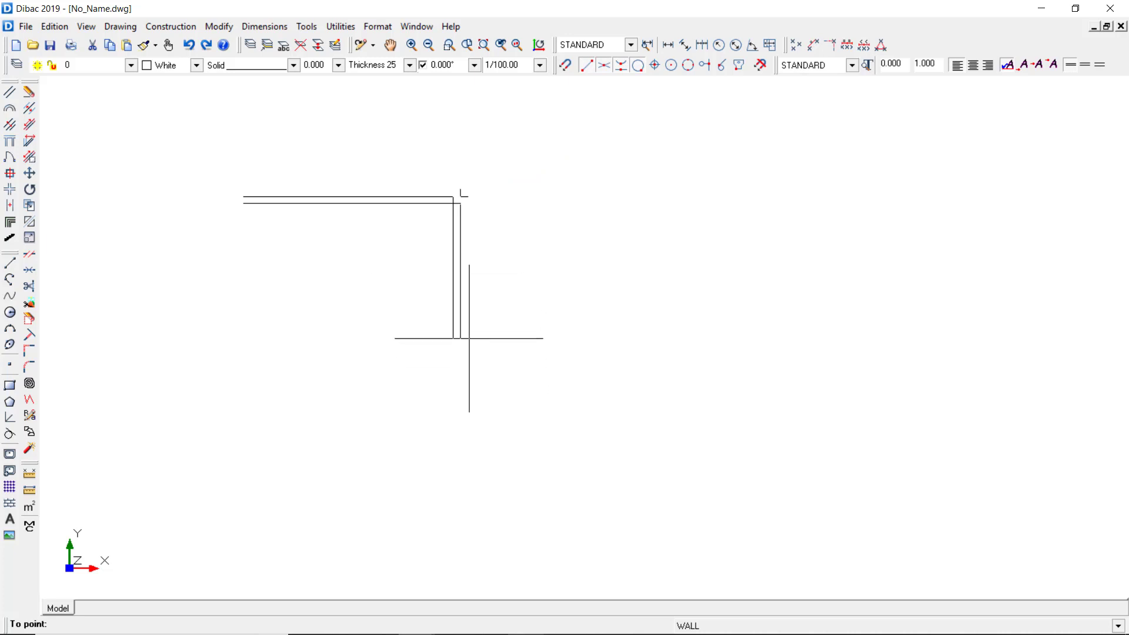
type("9.75")
key("Return")
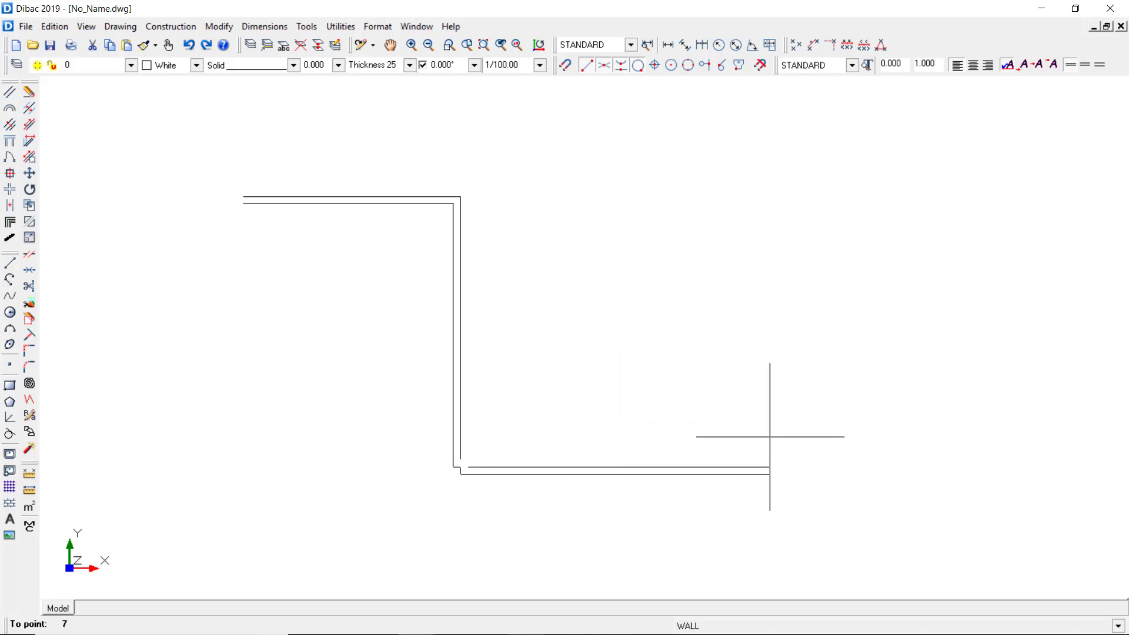
Step: Continue the exterior wall to the right, 4.4 m downward, and back to the left to outline the lower wing
type("5")
key("Return")
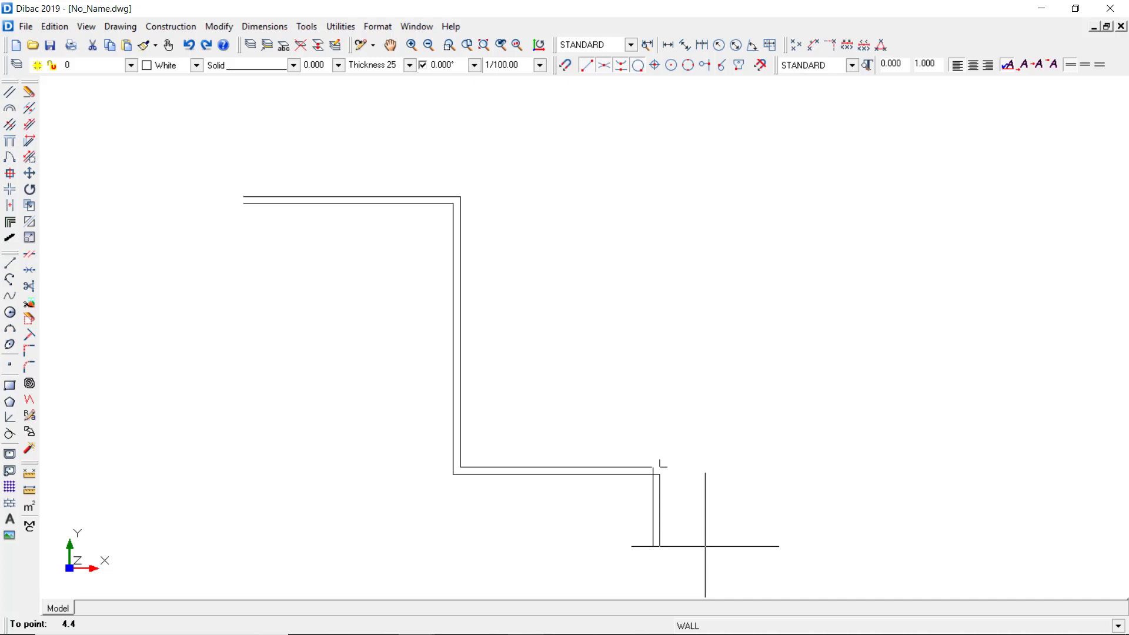
key("Return")
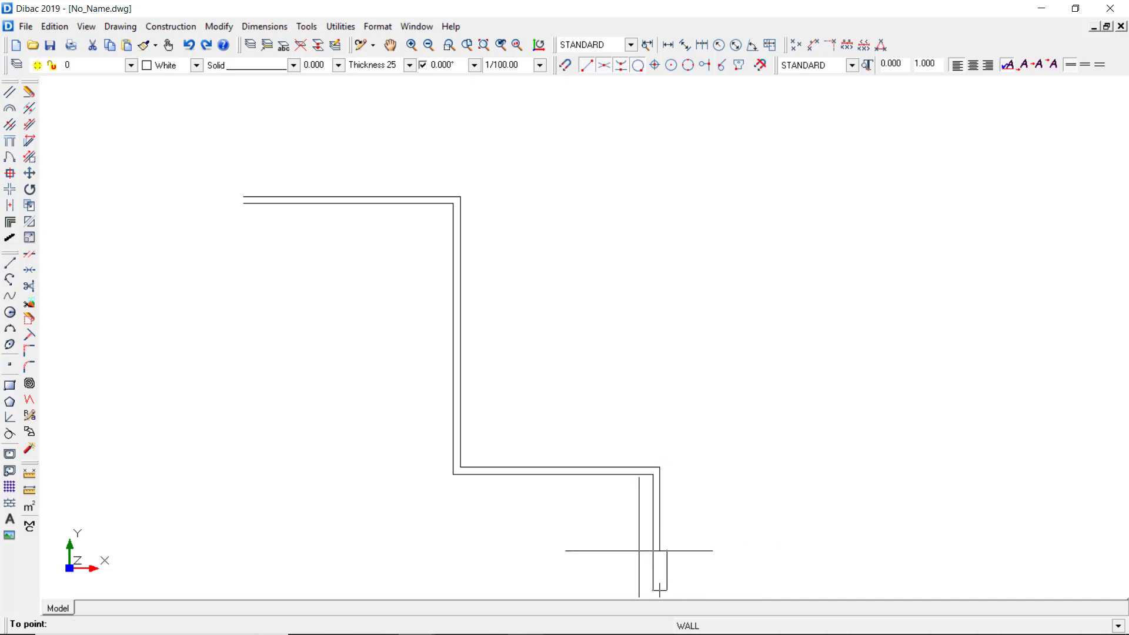
middle_click_drag(427, 514, 555, 453)
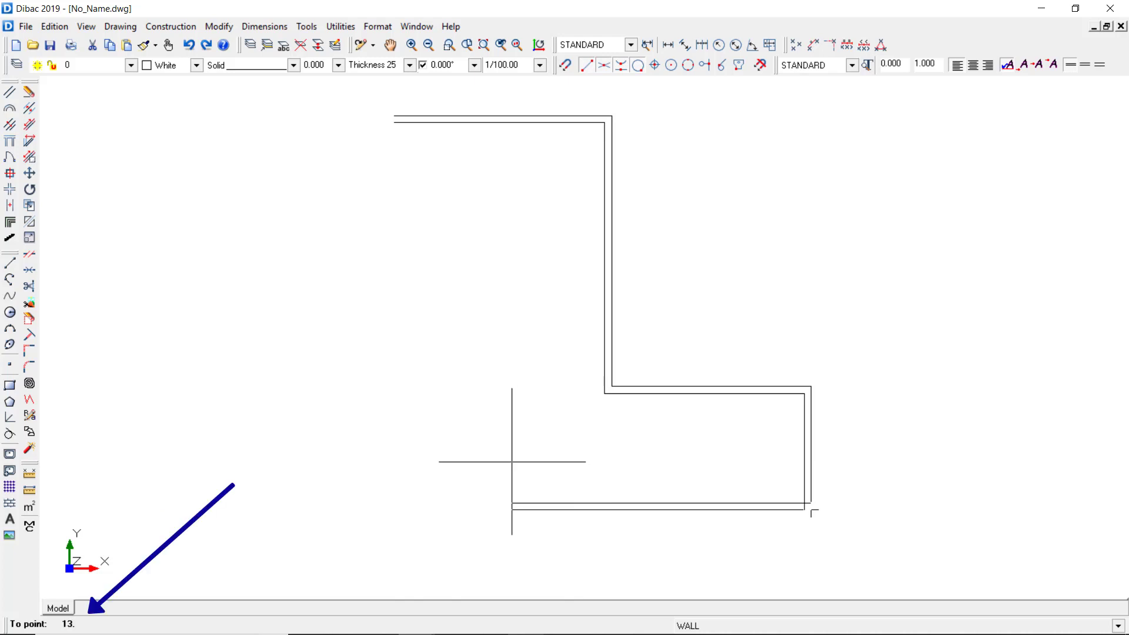
key("Return")
Step: Continue the exterior wall 1.06 m downward and 13.25 m to the left
type("1.06")
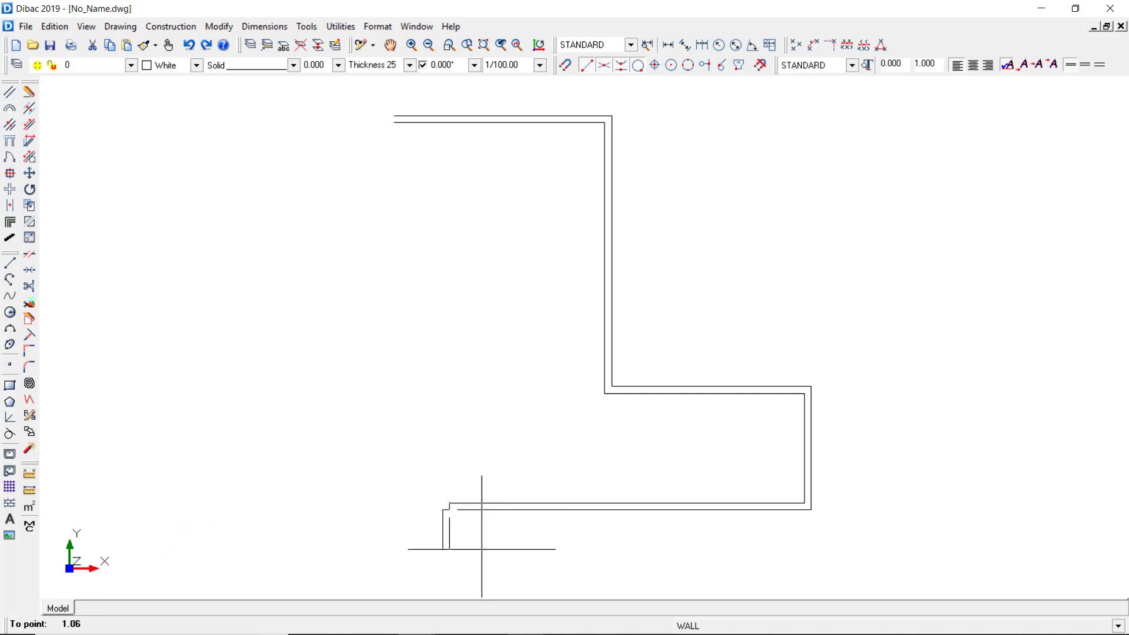
key("Return")
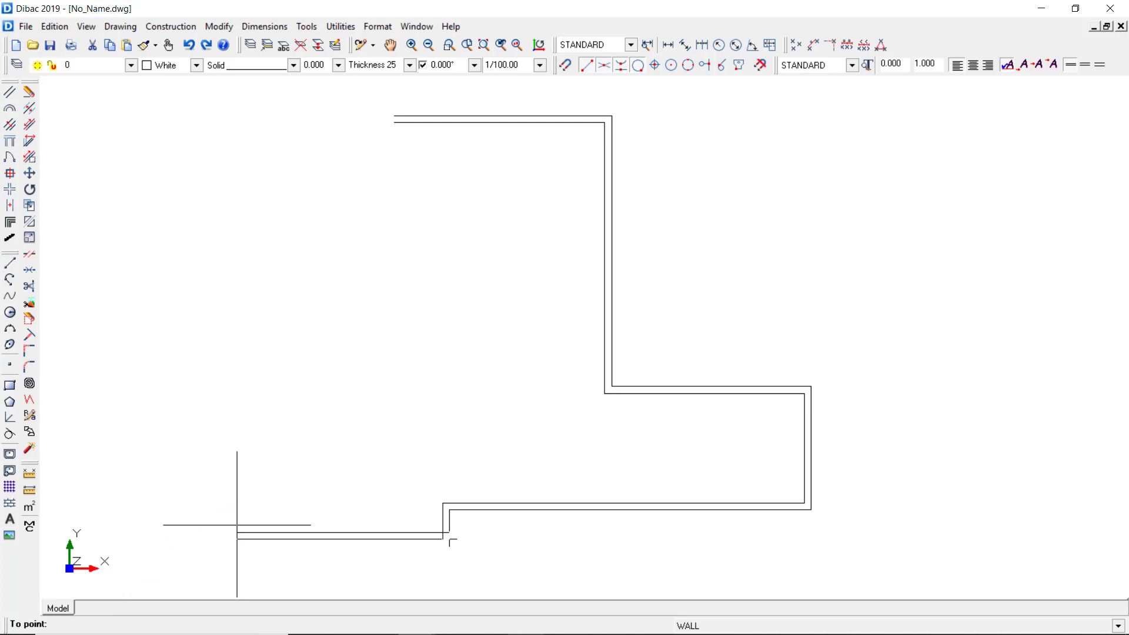
type("13.25")
key("Return")
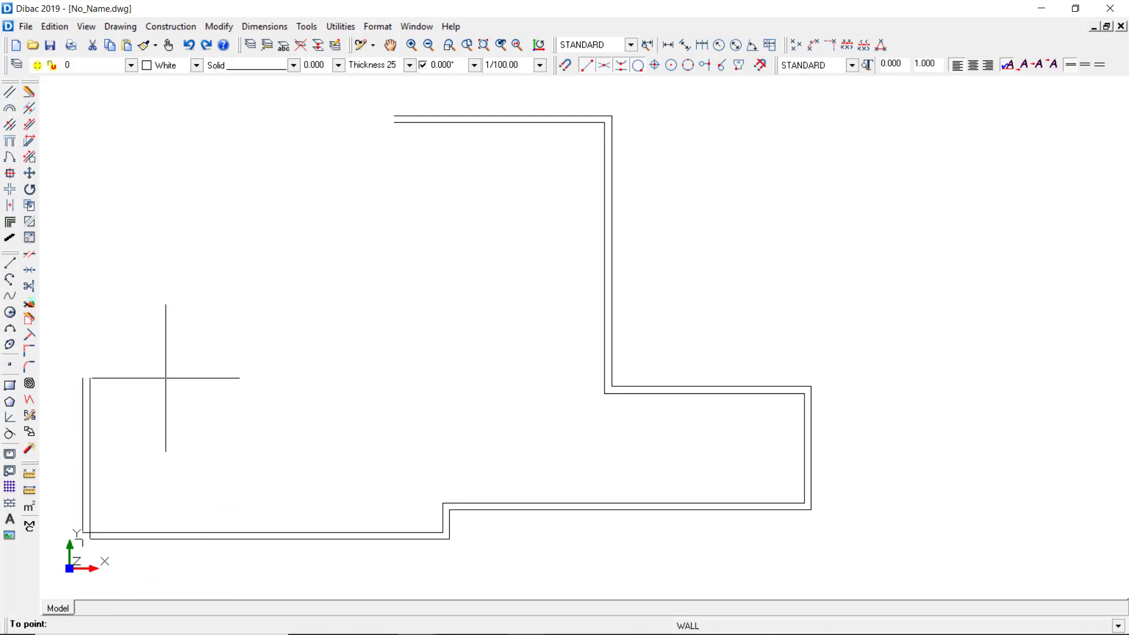
Step: Continue the exterior wall 5.52 m upward and 15 m to the right
type("5.52")
key("Return")
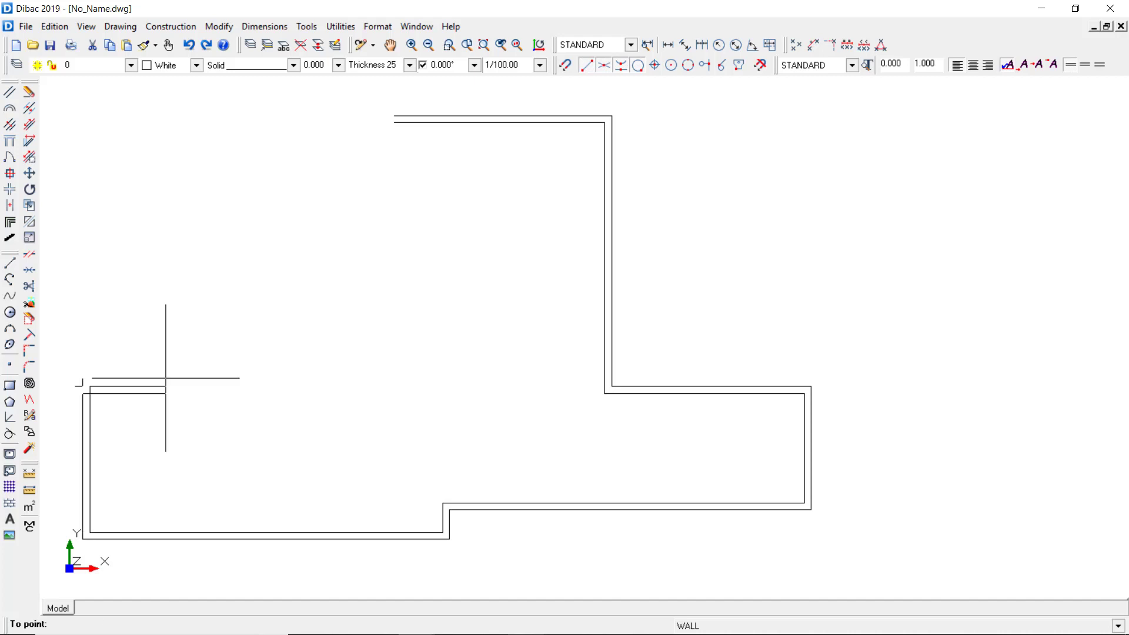
type("15")
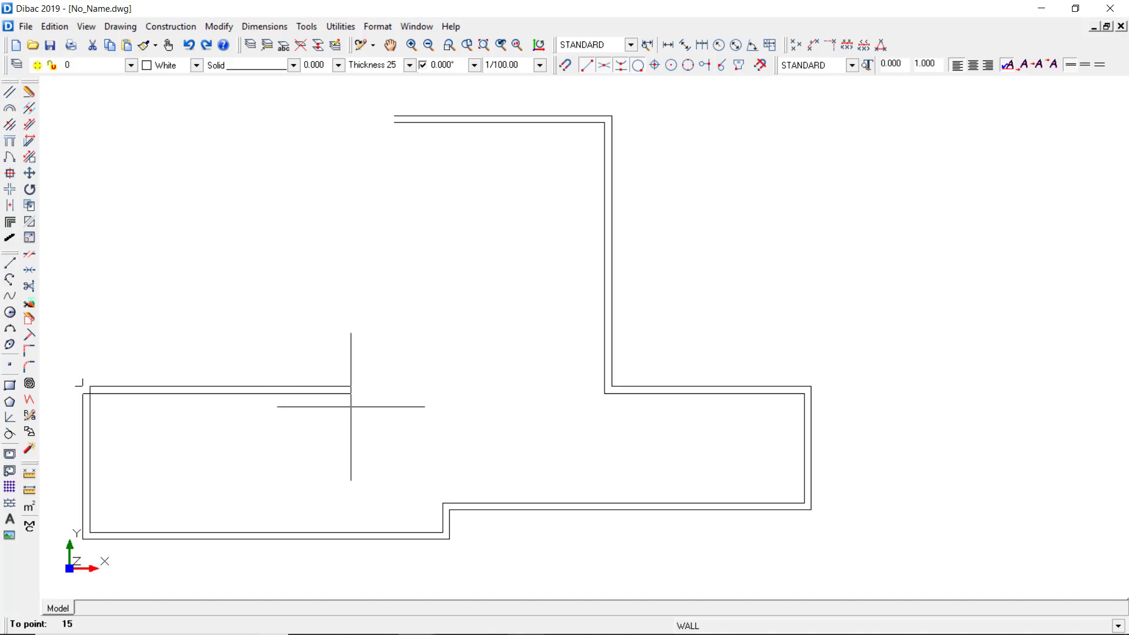
key("Return")
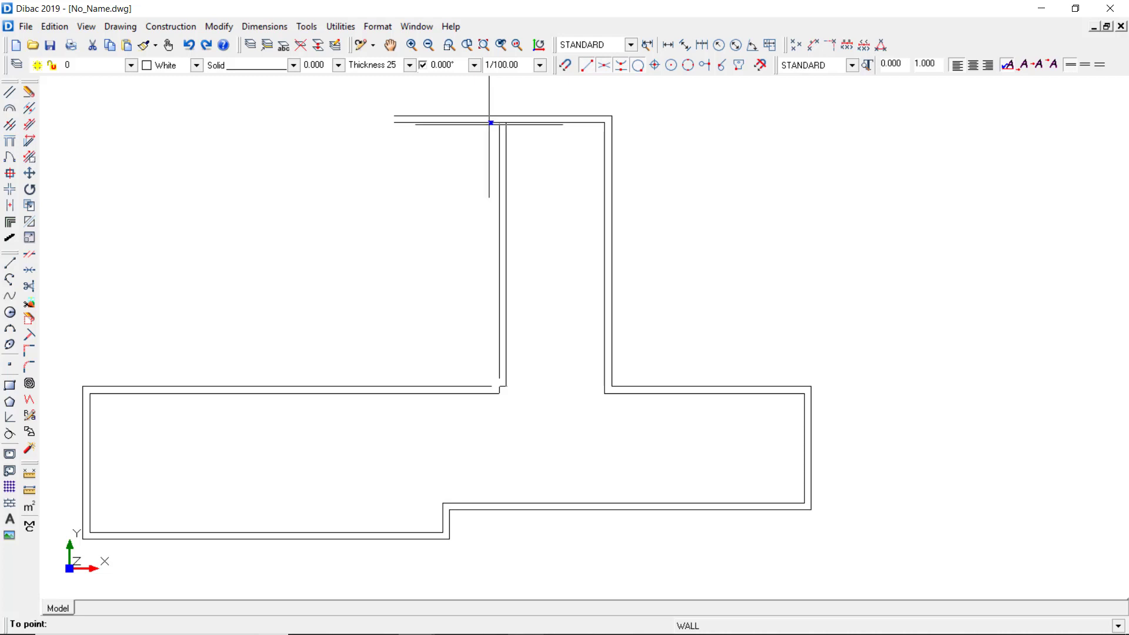
Step: Run the last exterior wall segment up to the inner face of the uppermost wall and end the Wall command
scroll(492, 125, "up", 1)
left_click(490, 121)
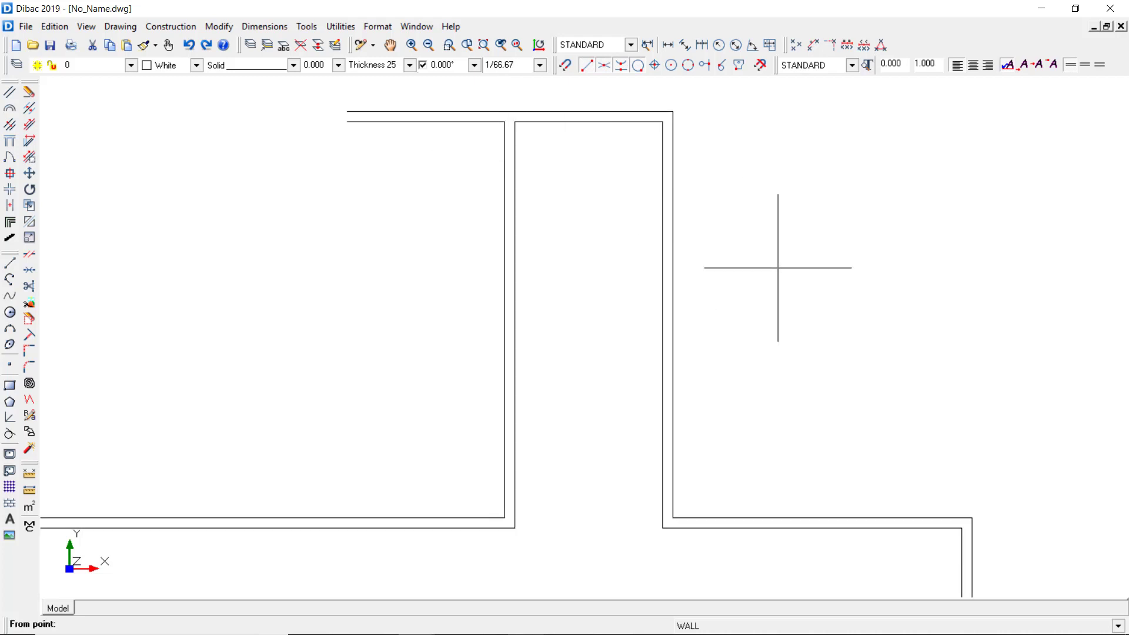
middle_click_drag(782, 323, 777, 307)
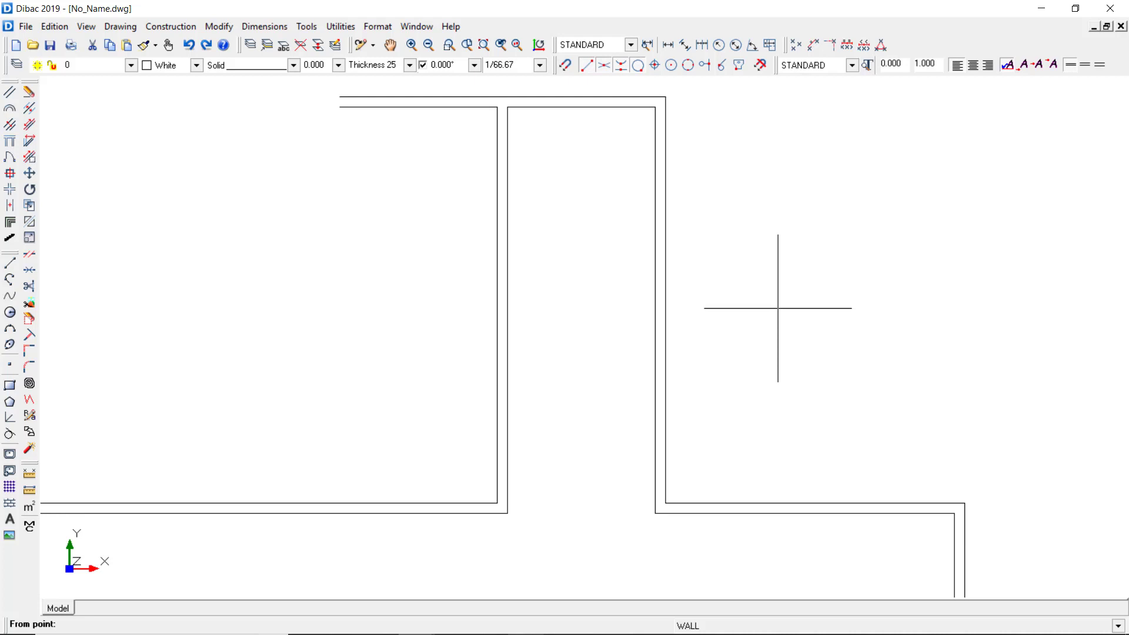
key("Escape")
scroll(777, 307, "down", 1)
middle_click_drag(777, 307, 799, 269)
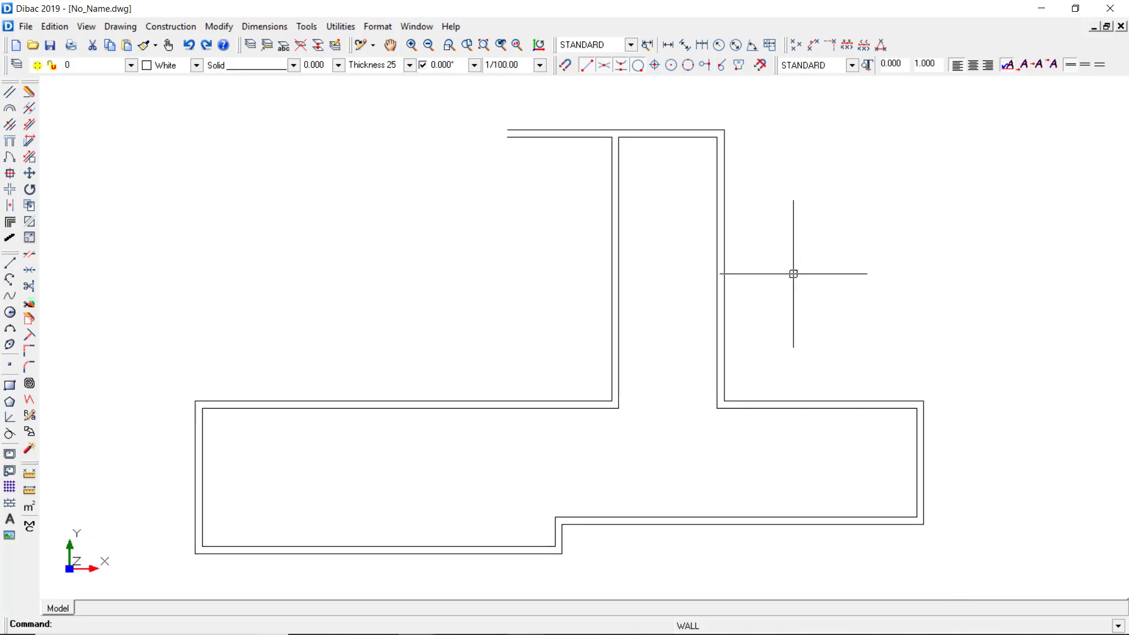
Step: Create a new layer named Walls
left_click(17, 64)
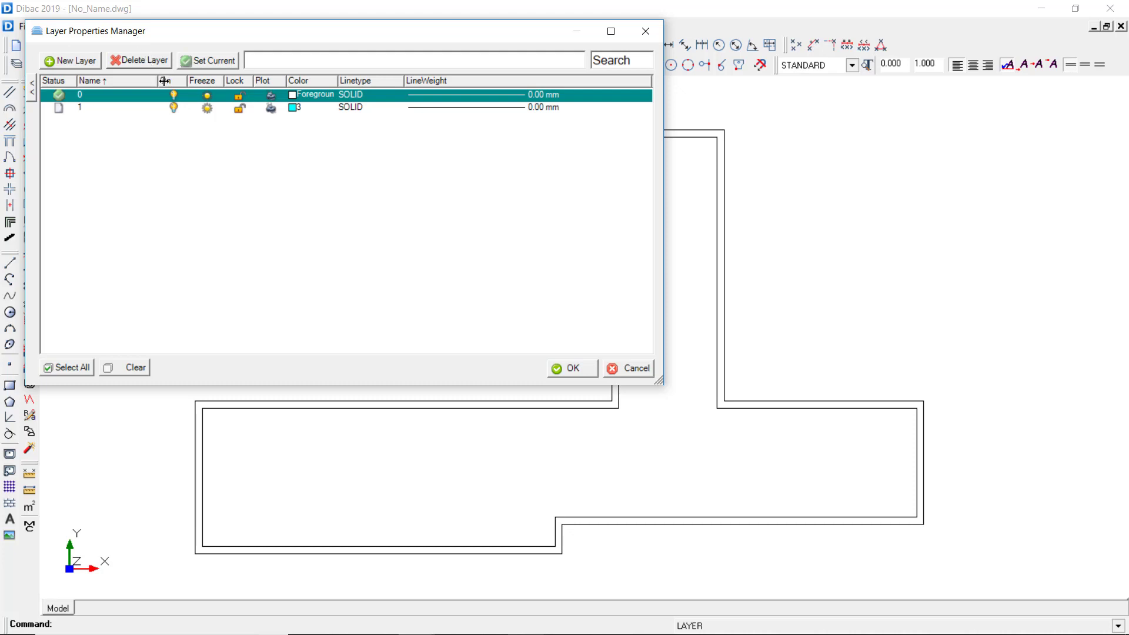
left_click(287, 65)
type("Walls")
left_click(66, 63)
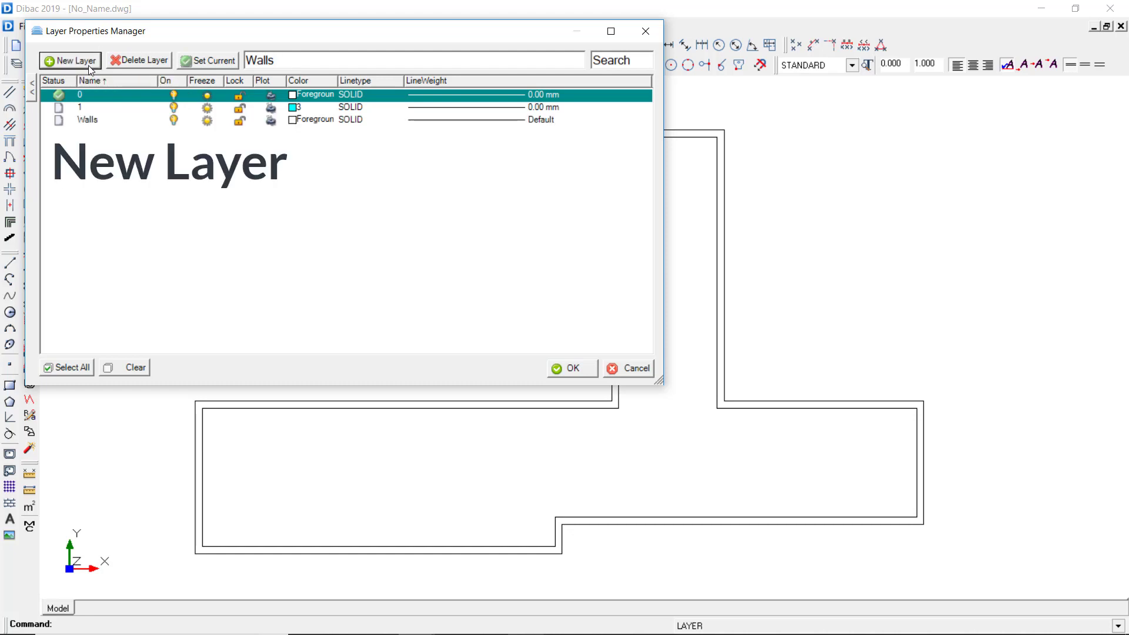
left_click(583, 371)
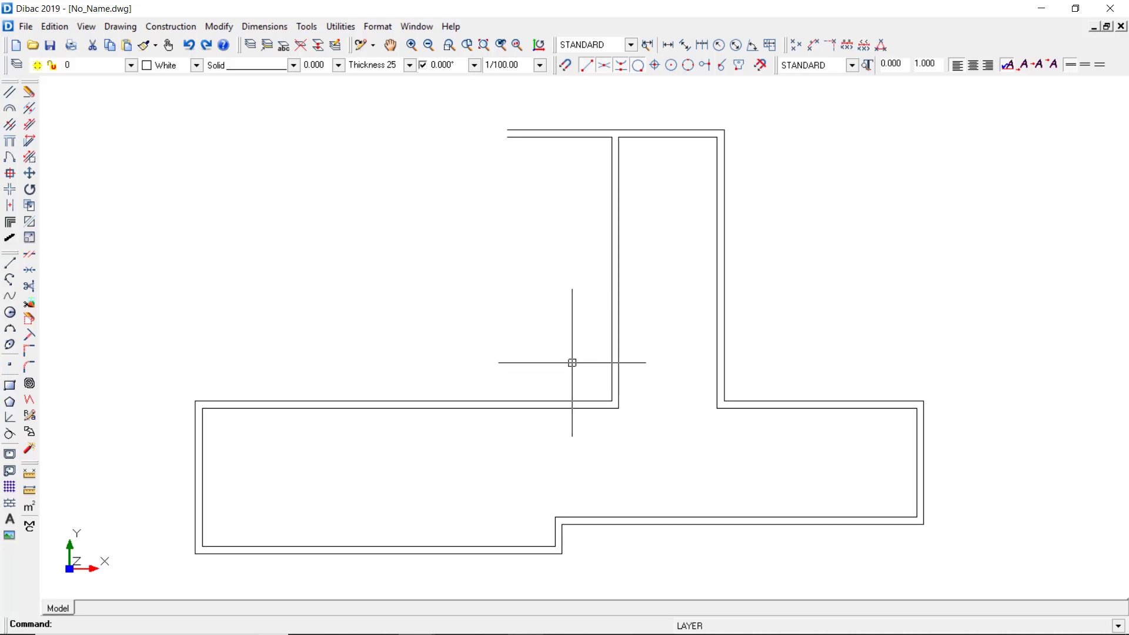
Step: Select all the drawn walls and assign them to the Walls layer
mouse_move(130, 100)
left_mouse_down()
mouse_move(496, 378)
mouse_move(877, 592)
mouse_move(960, 584)
left_mouse_up()
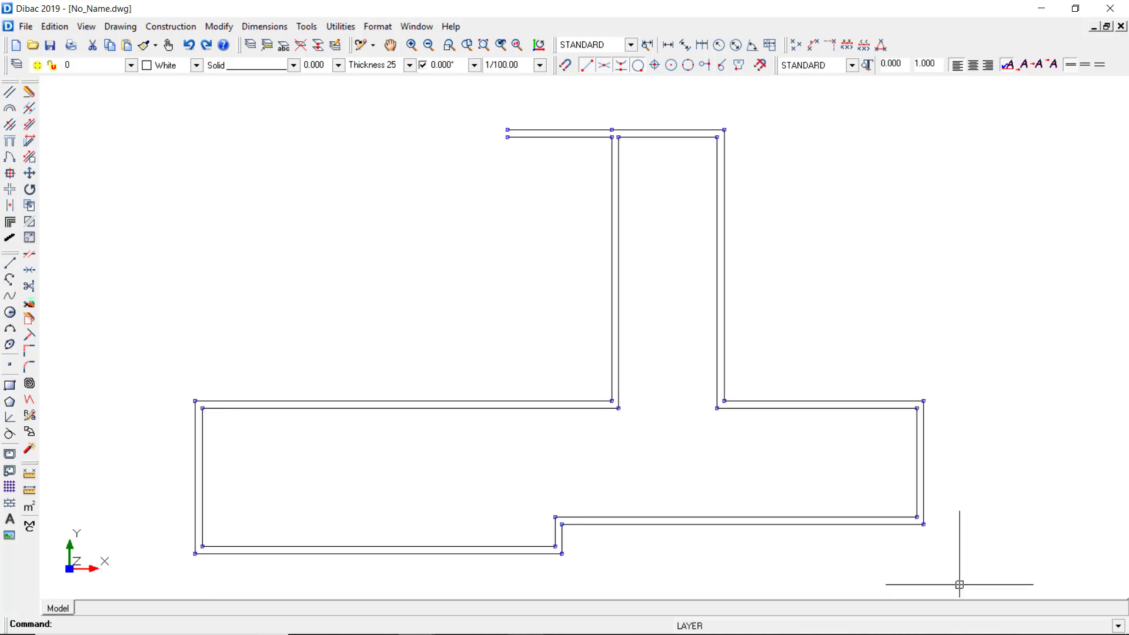
left_click(131, 66)
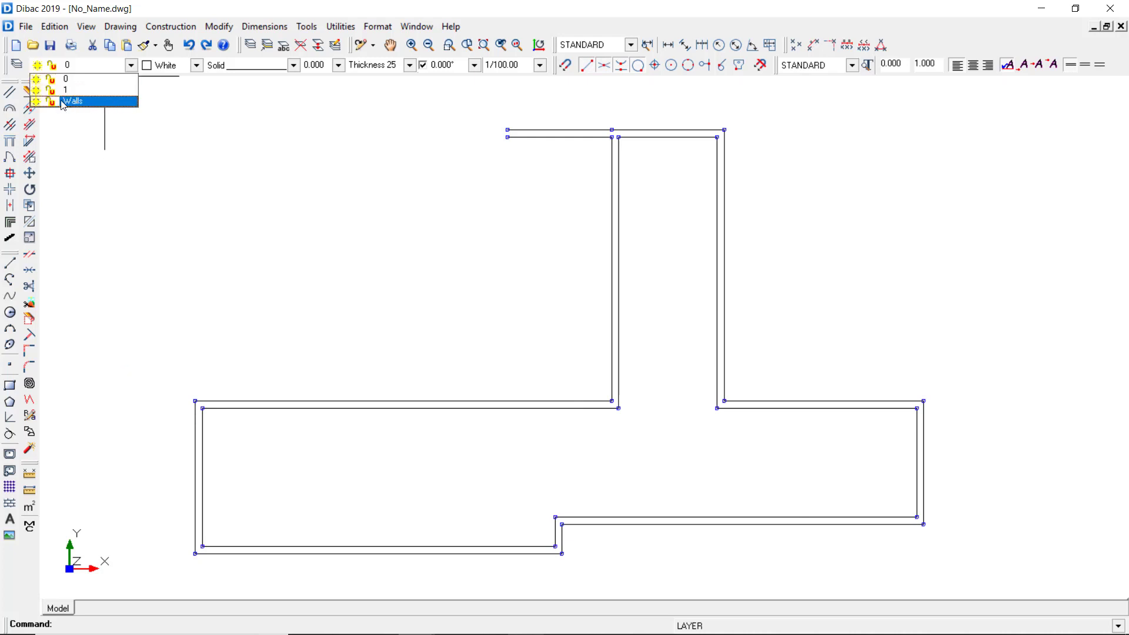
left_click(84, 103)
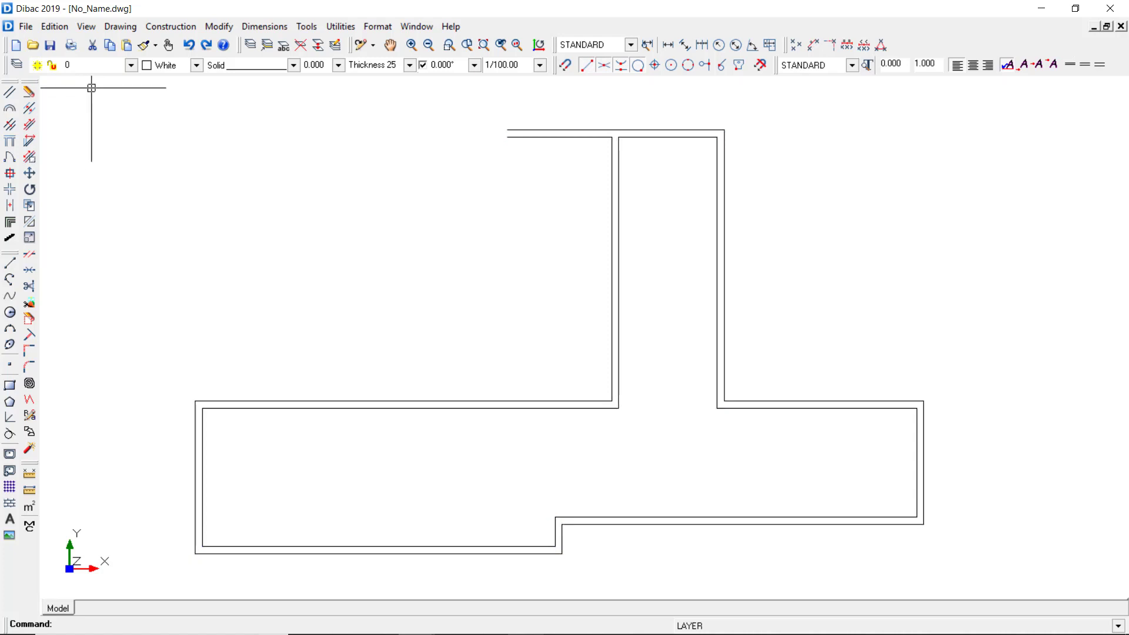
Step: Make Walls the current layer
left_click(132, 64)
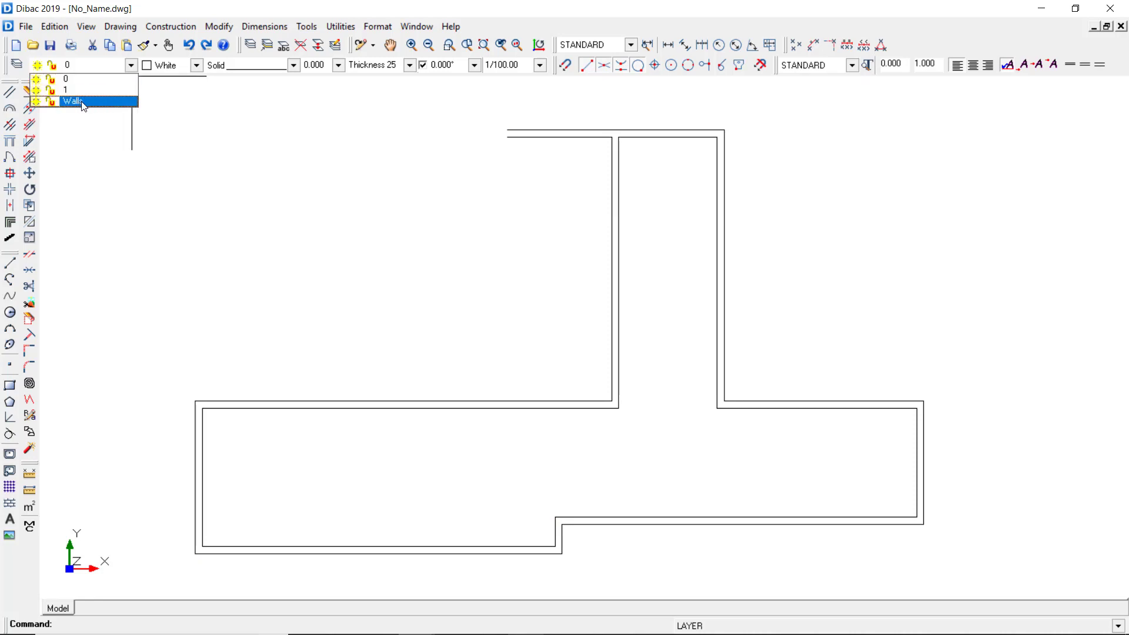
left_click(103, 80)
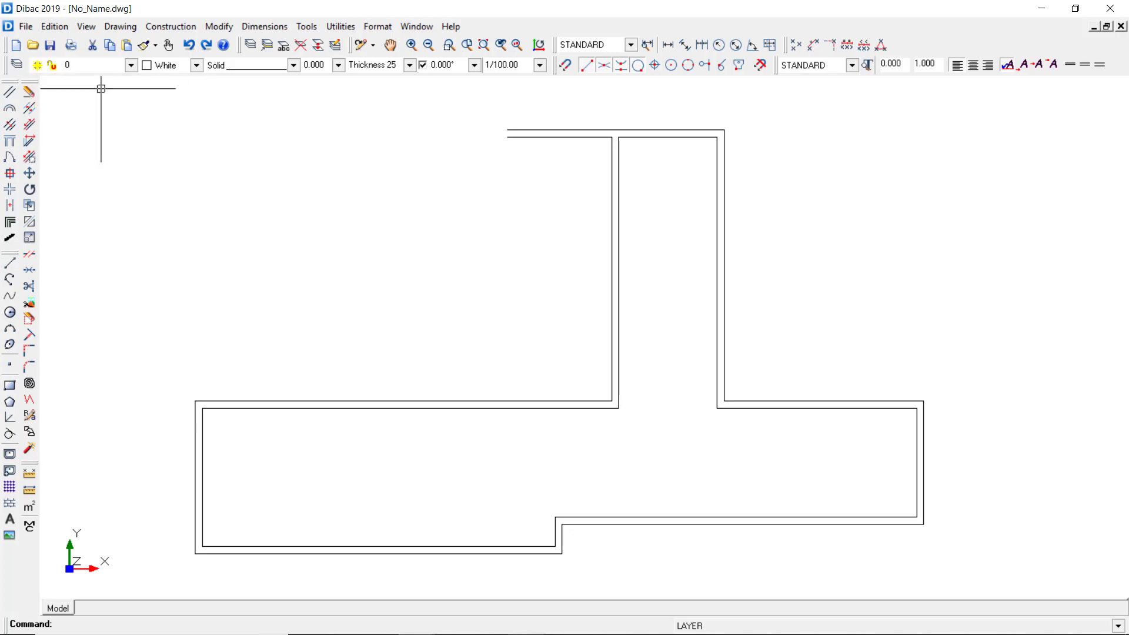
left_click(19, 63)
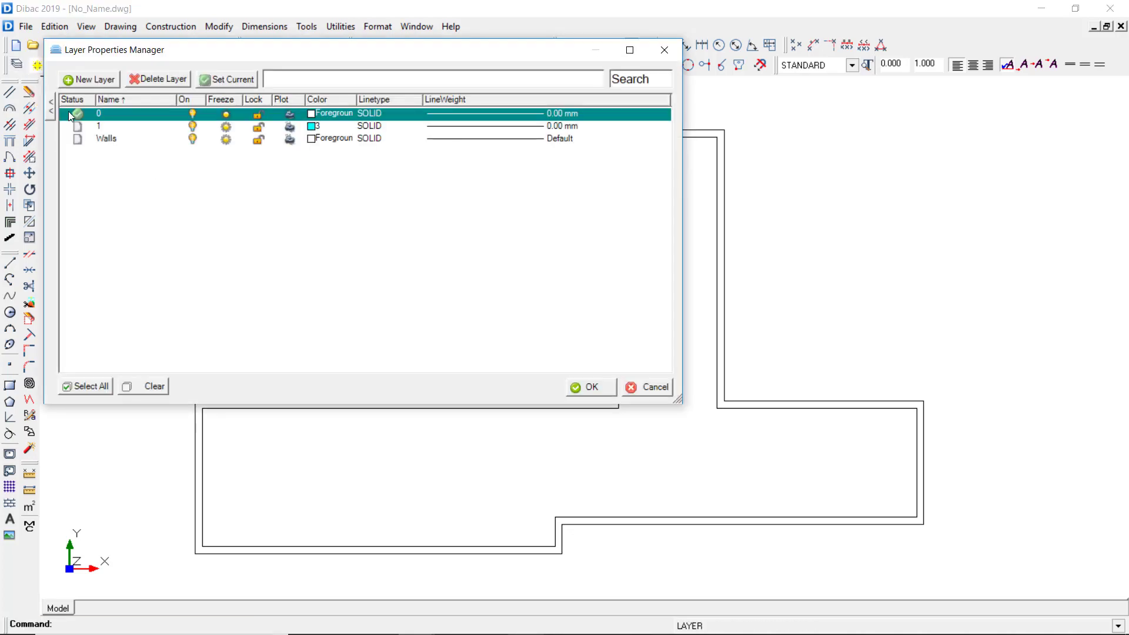
double_click(80, 140)
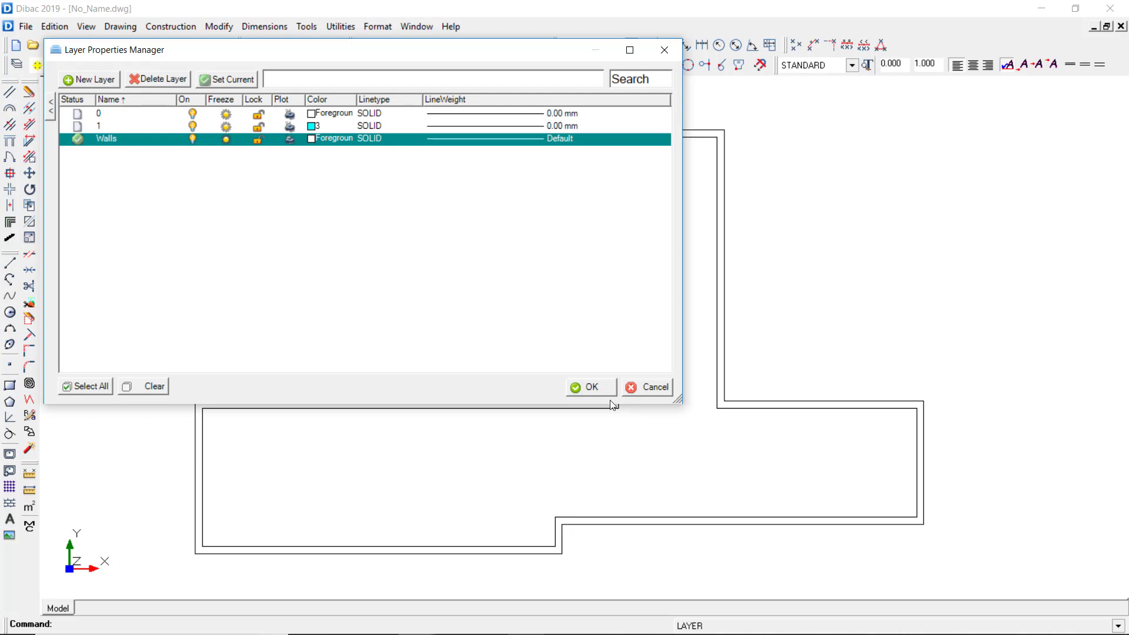
left_click(598, 387)
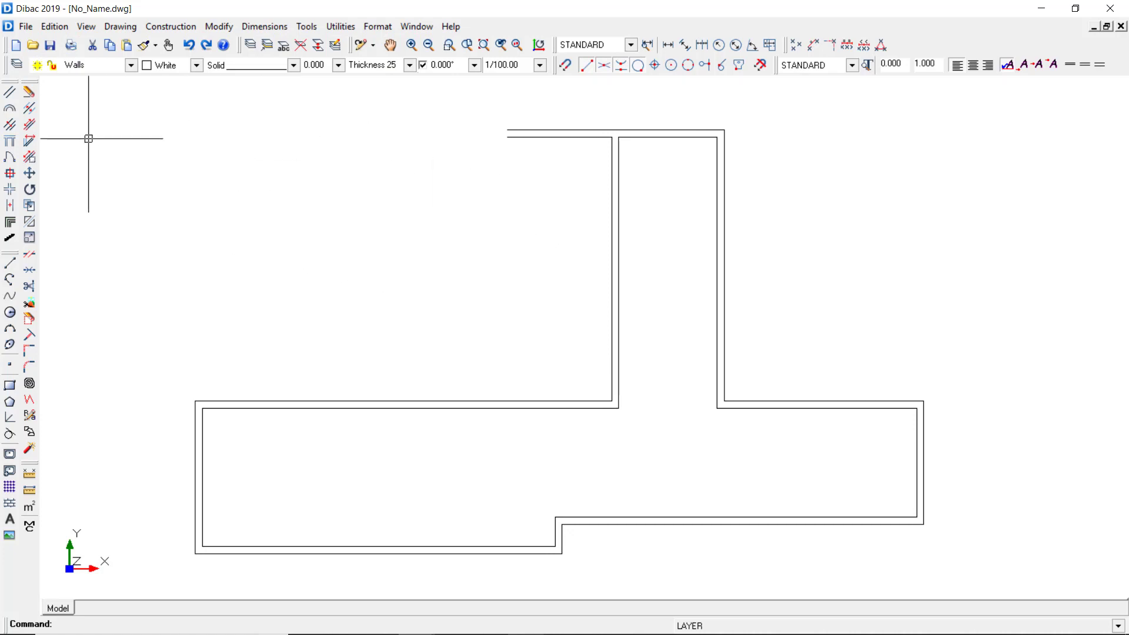
Step: Add a parallel wall 3.54 m outside the lower wing's right exterior wall, with its thickness on the outer side
left_click(10, 127)
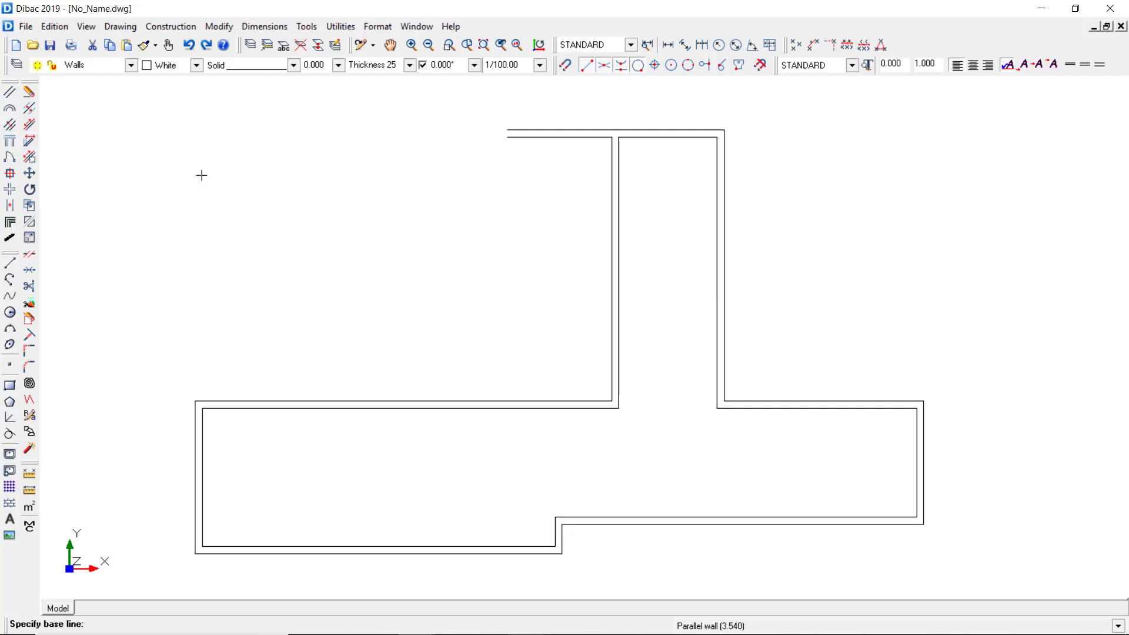
type("3.54")
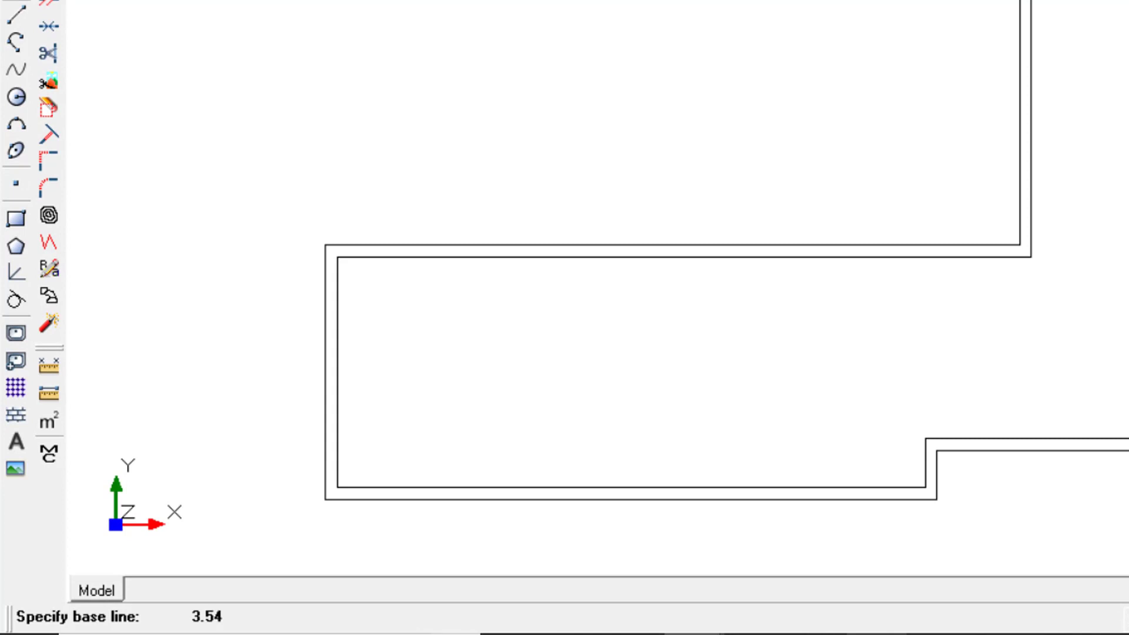
key("Return")
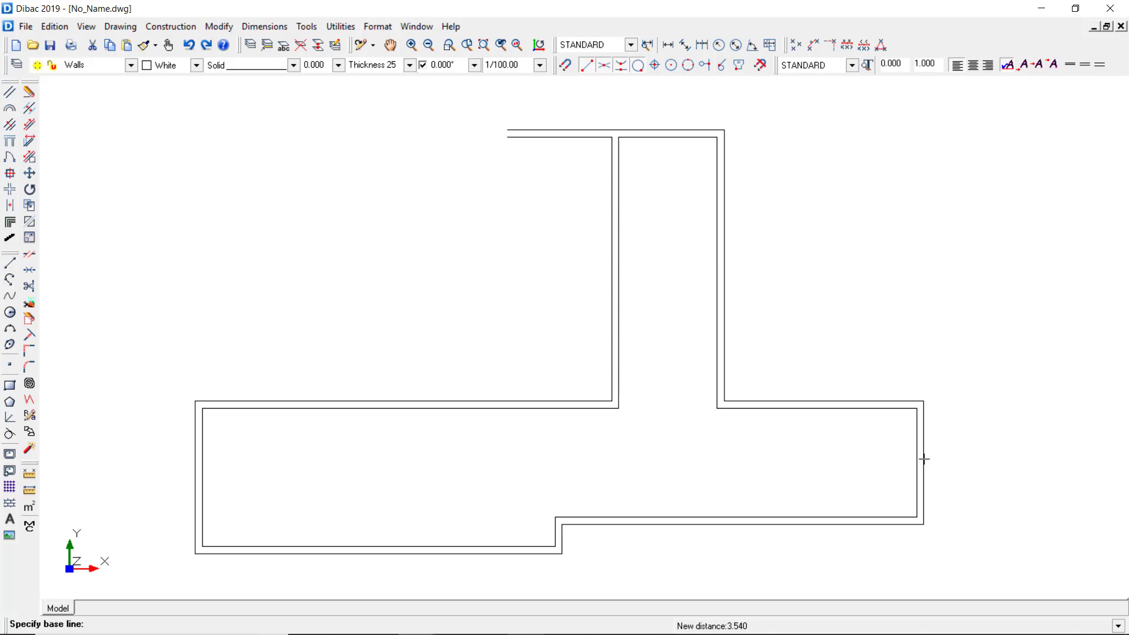
left_click(924, 458)
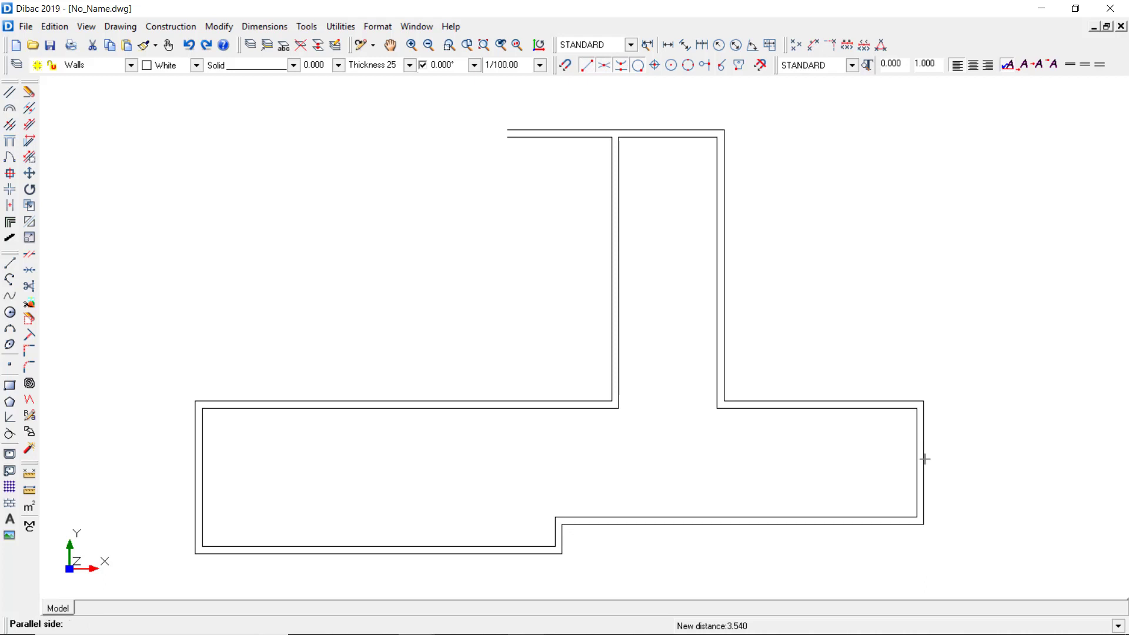
left_click(993, 454)
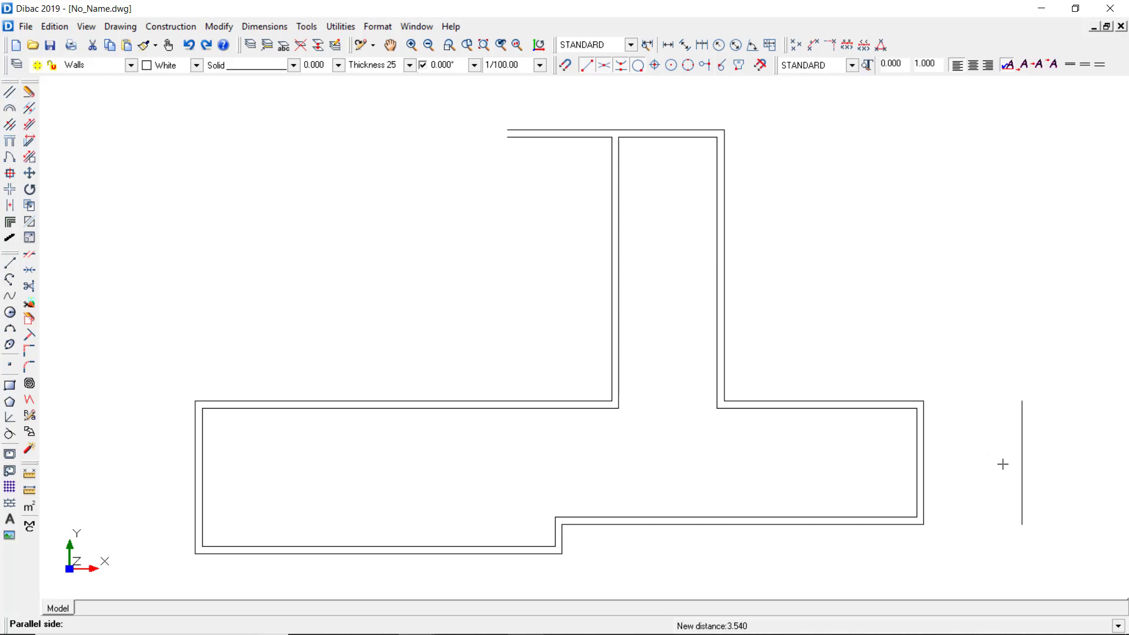
left_click(1047, 446)
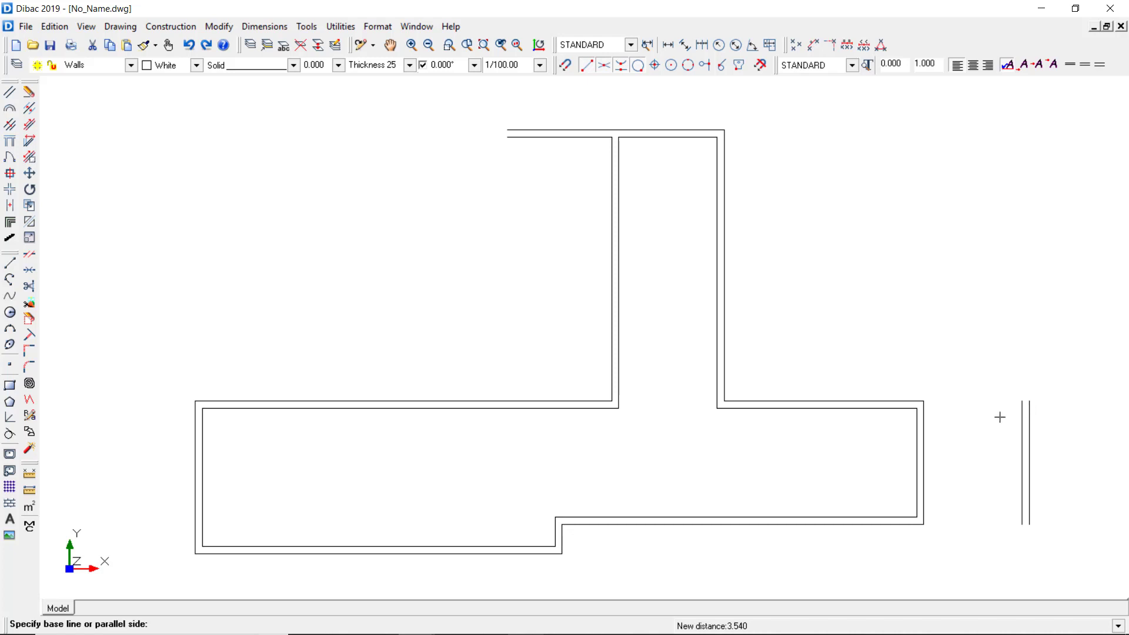
key("Escape")
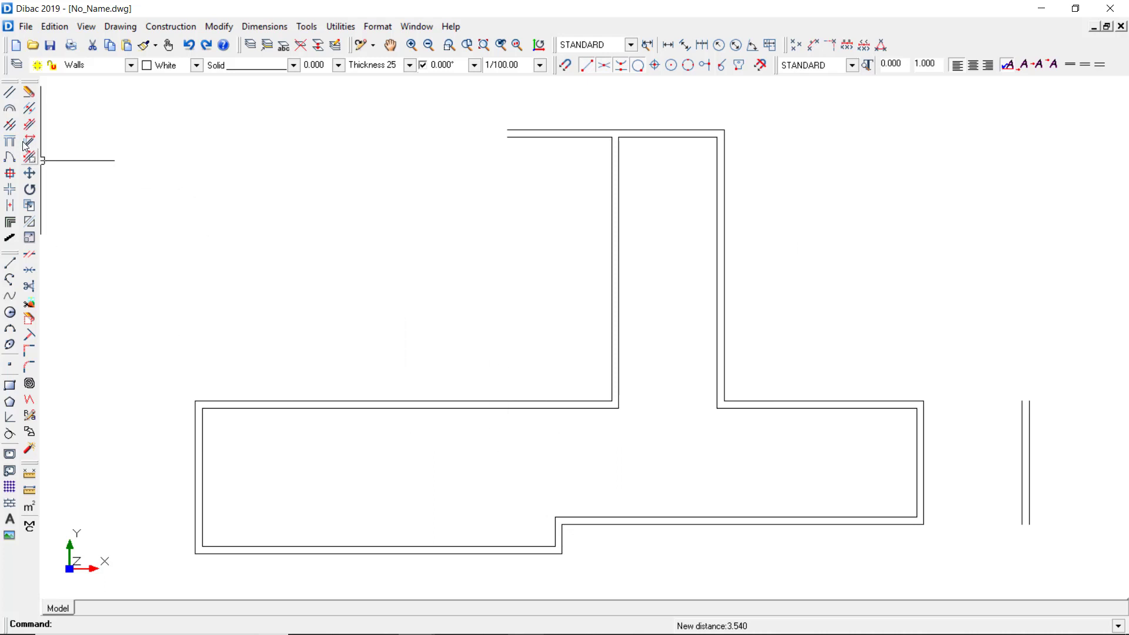
Step: Add a parallel wall 4.13 m to the right of the inner face of the lower wing's left exterior wall
left_click(10, 125)
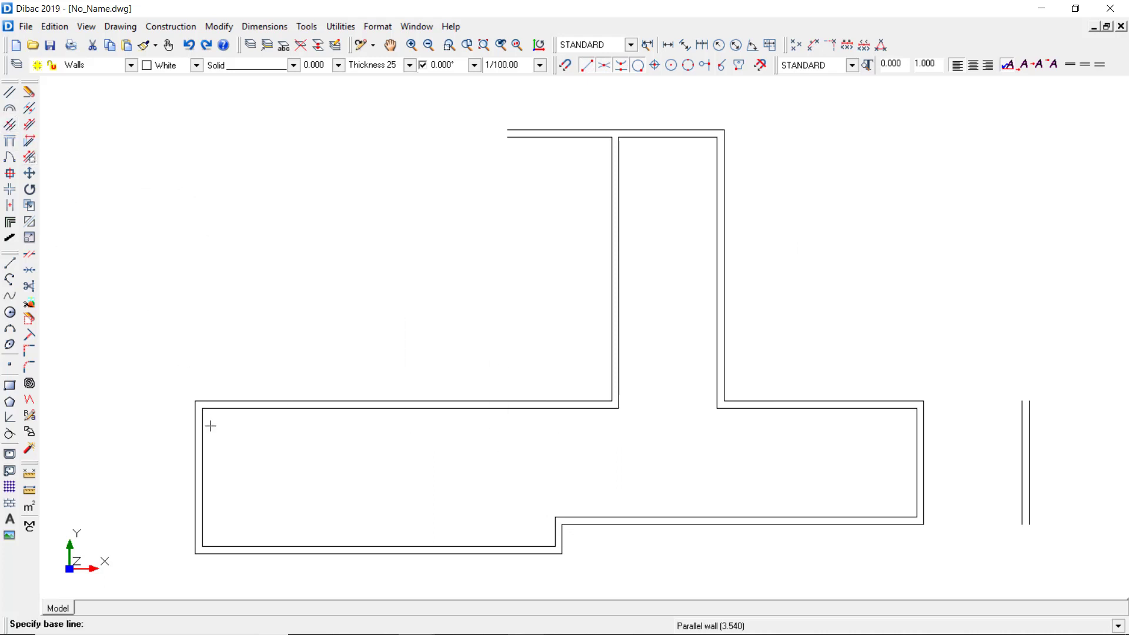
type("4.13")
key("Return")
left_click(202, 461)
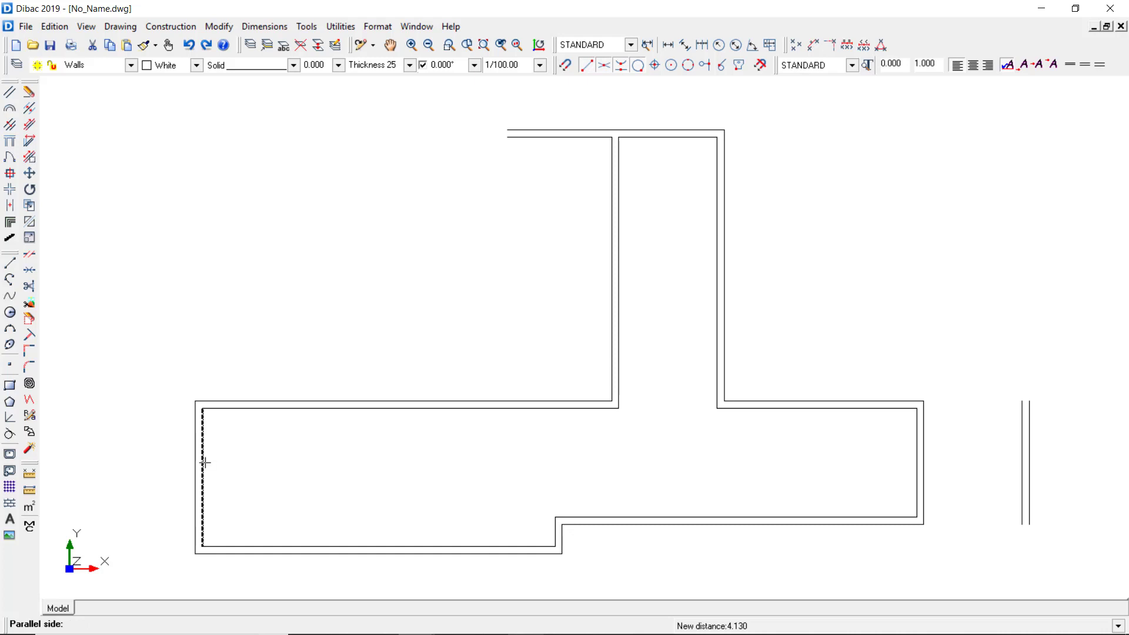
left_click(265, 459)
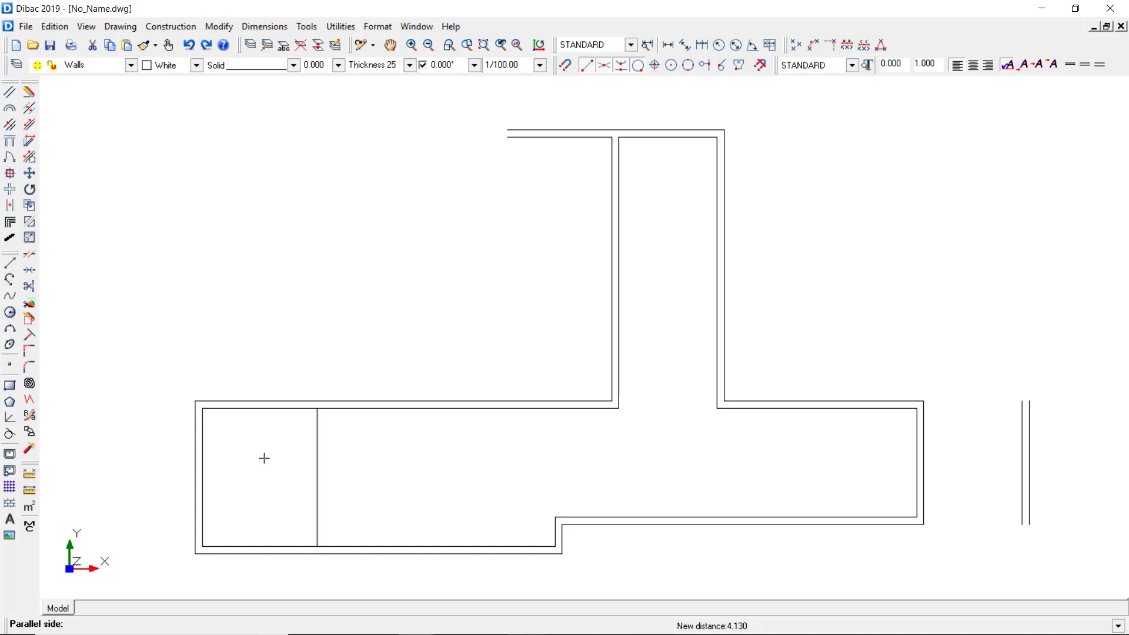
left_click(359, 473)
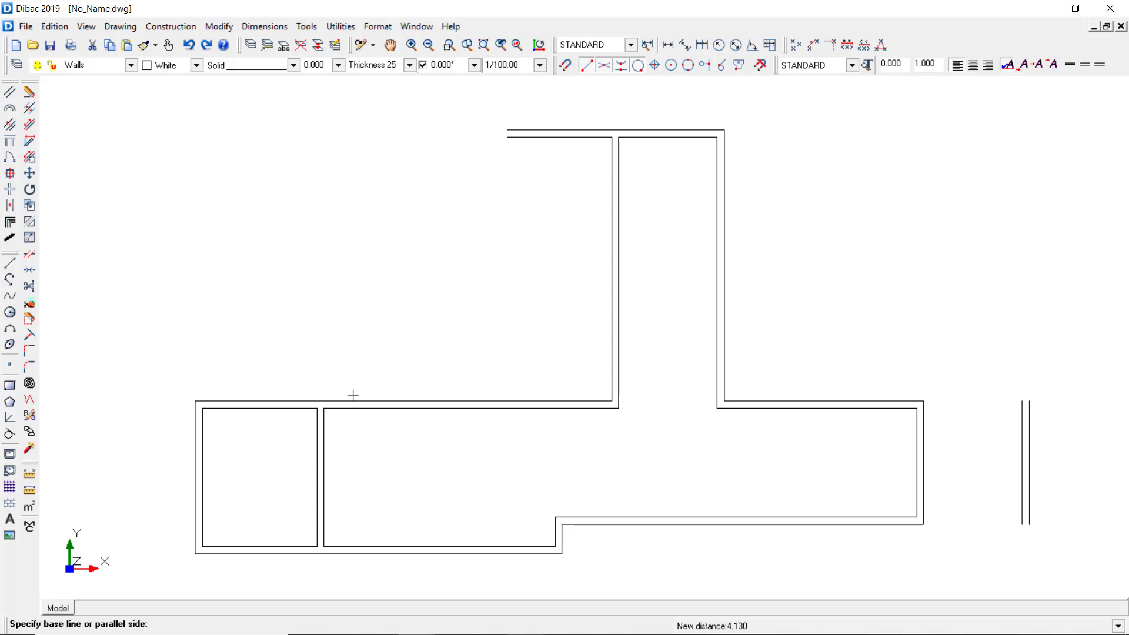
Step: Set the wall thickness to 9 and add a parallel wall 5 m below the inner face of the upper wing's top wall
left_click(408, 66)
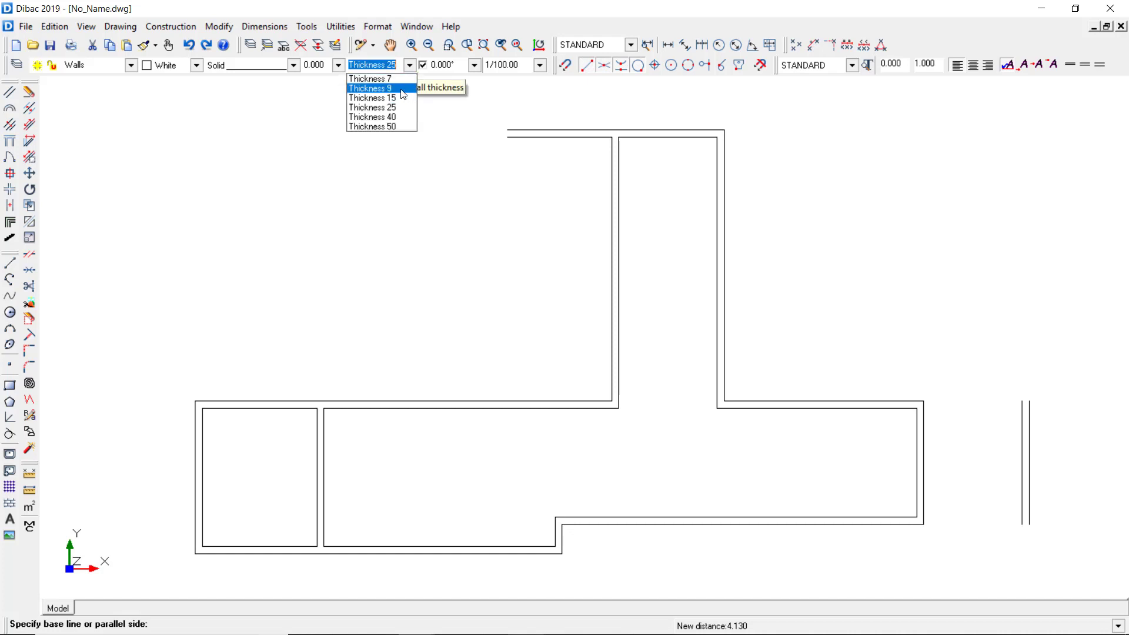
left_click(404, 89)
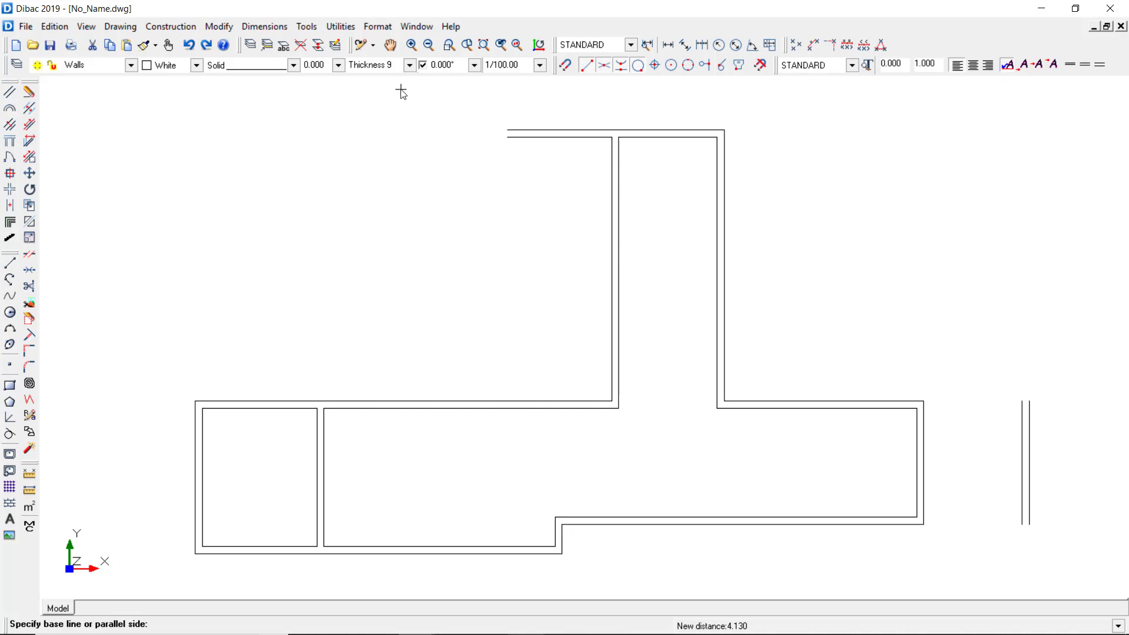
key("Return")
left_click(644, 138)
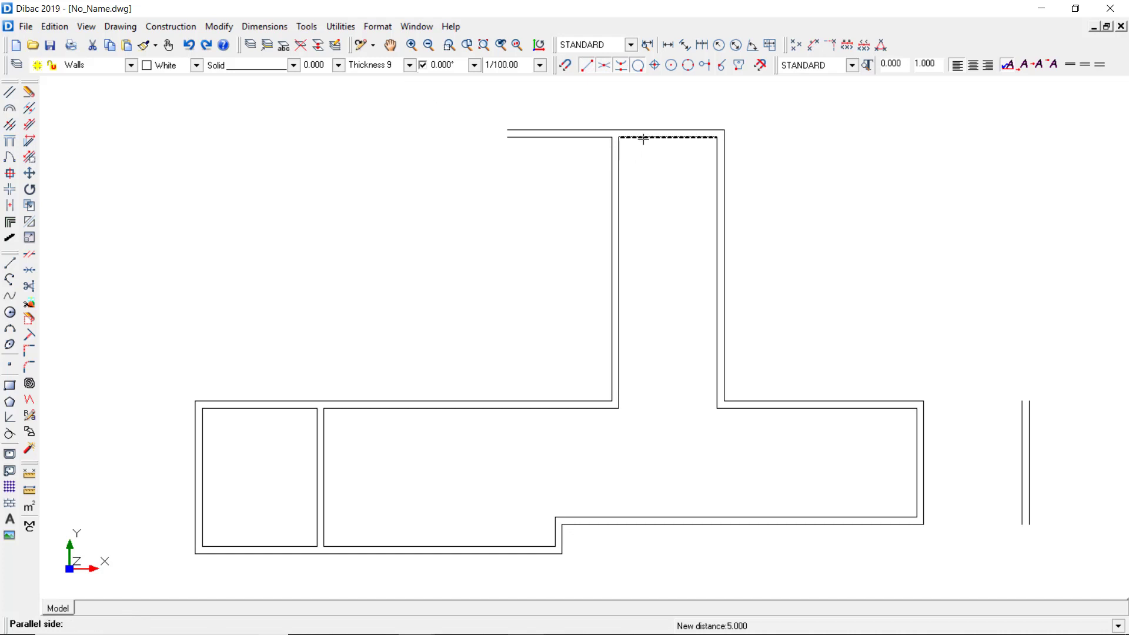
left_click(645, 180)
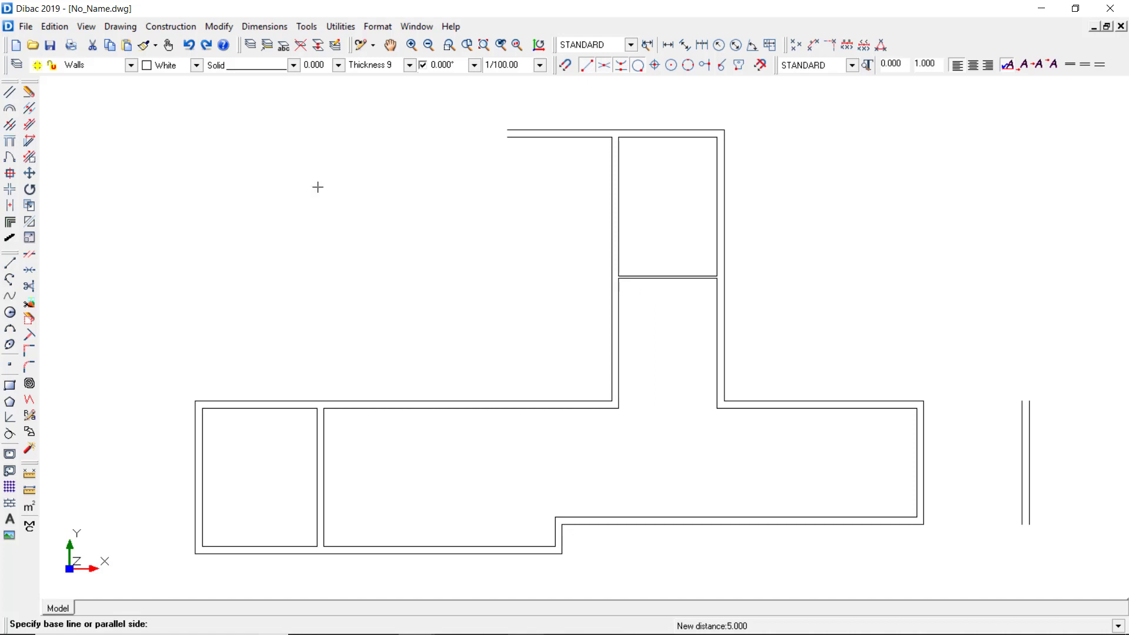
Step: Draw a 9 cm thick wall across the upper wing's lower opening, starting from its left inner corner
left_click(8, 92)
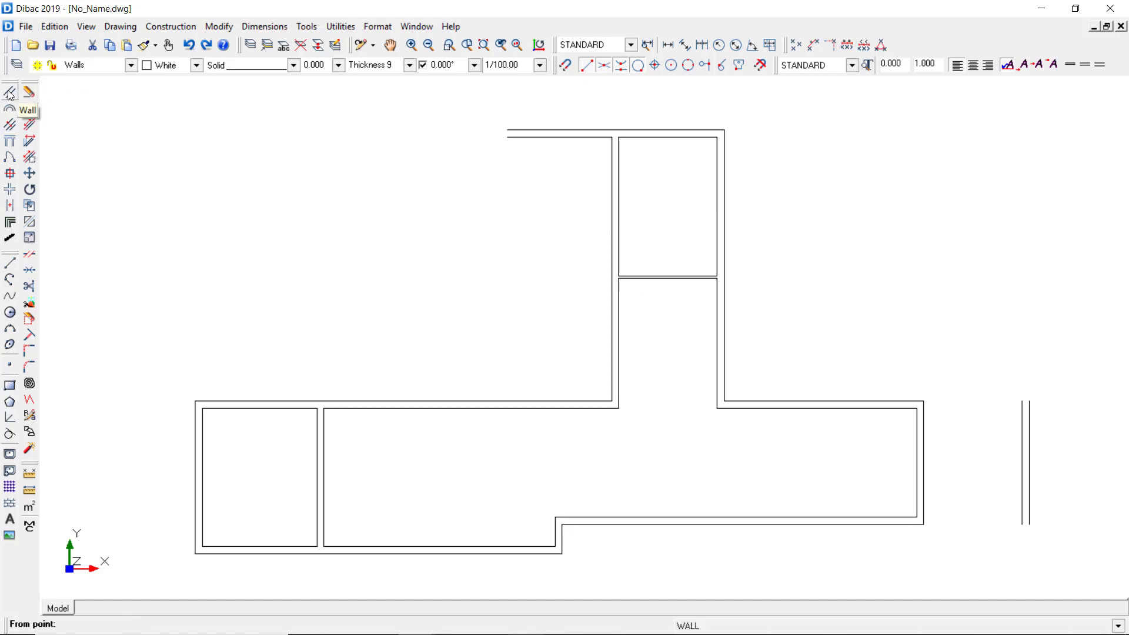
left_click(619, 408)
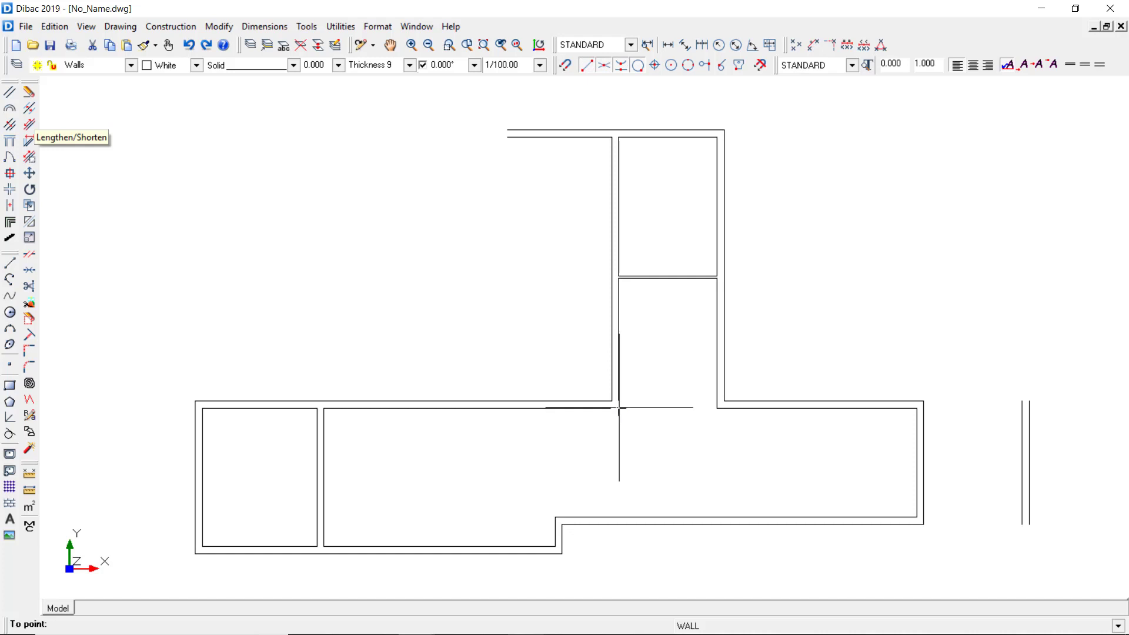
left_click(718, 405)
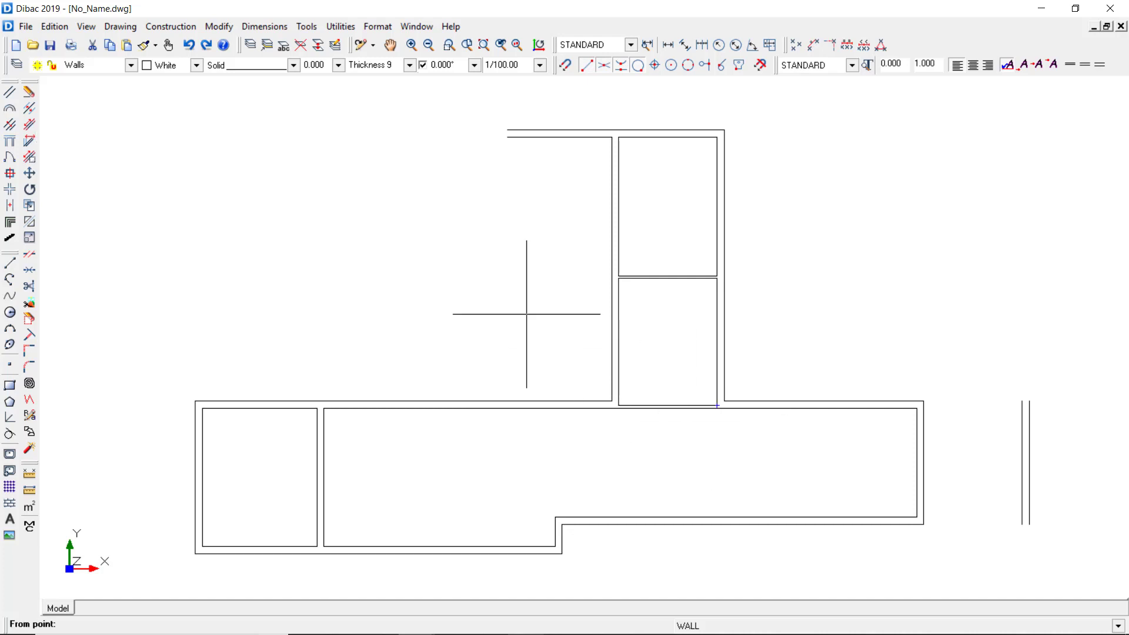
key("Escape")
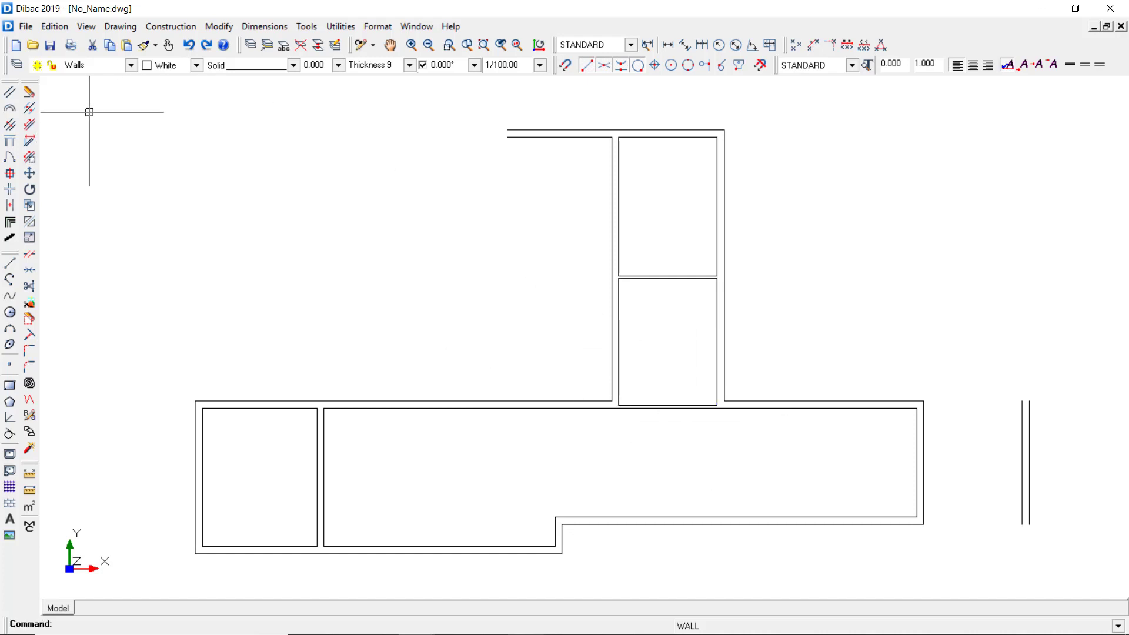
Step: In the upper wing's lower room, add parallel walls 0.60 m right of the left exterior wall and 1 m right of that new partition
left_click(10, 126)
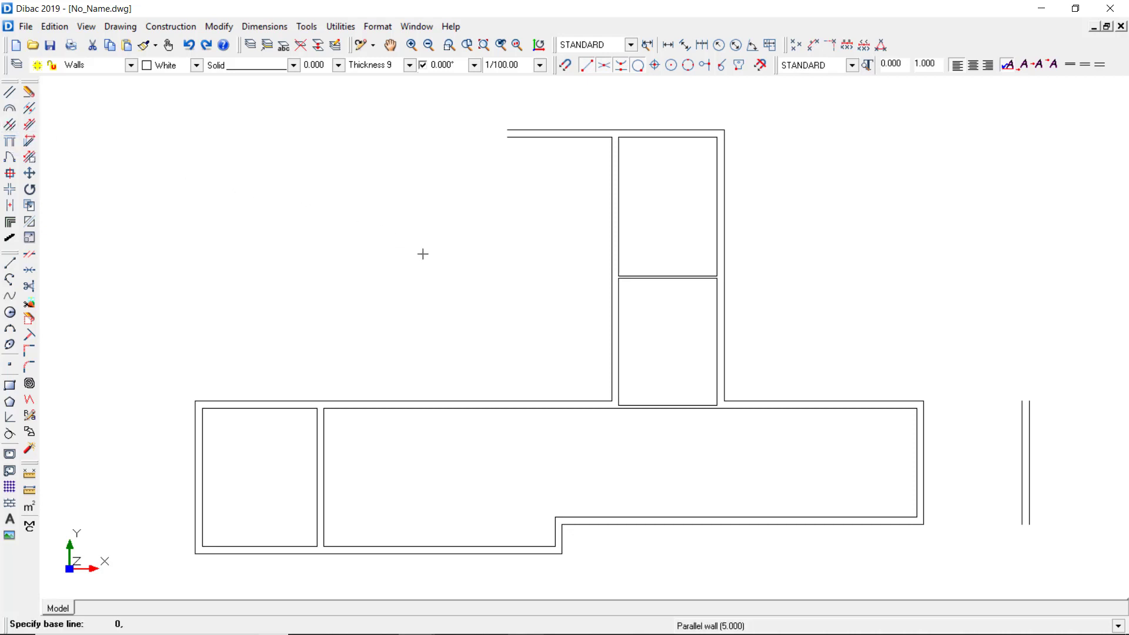
key("Return")
left_click(619, 322)
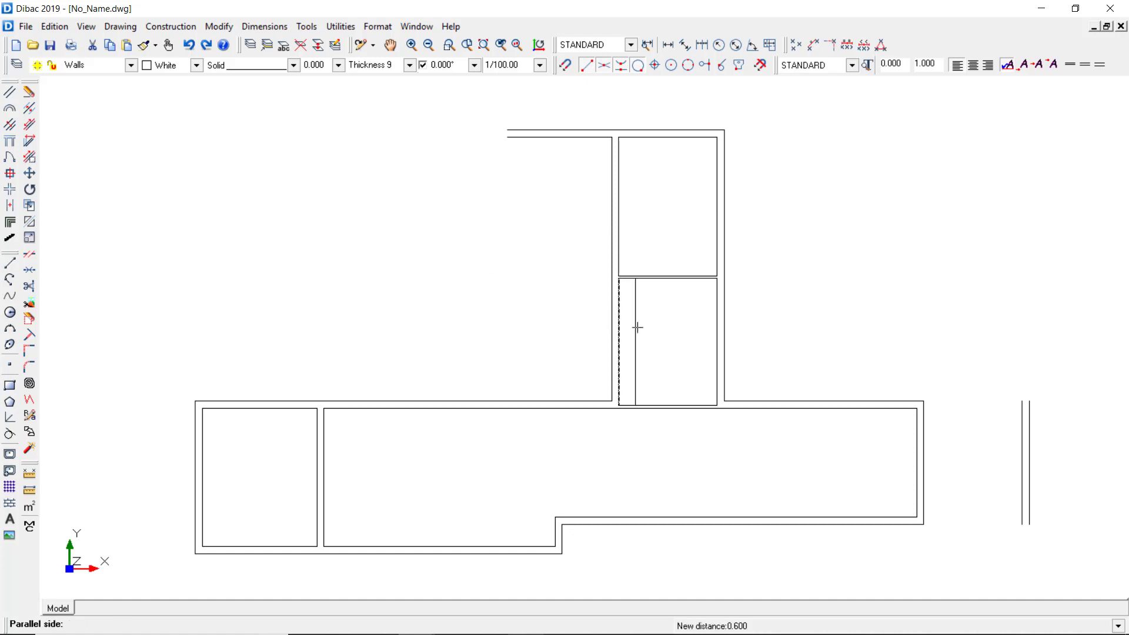
left_click(661, 327)
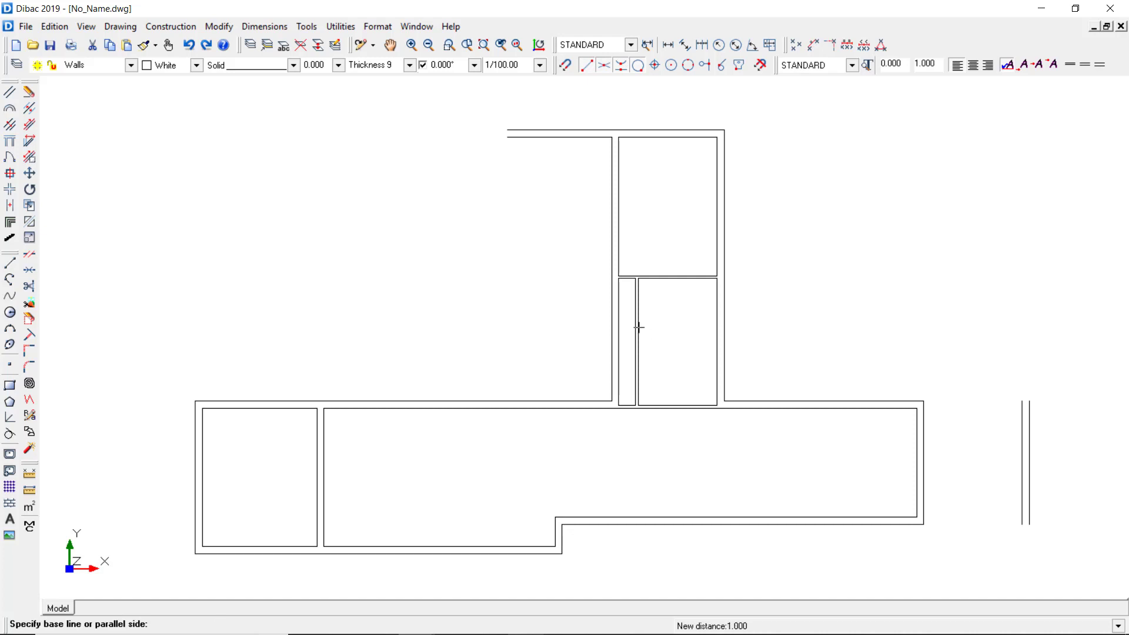
left_click(638, 327)
left_click(664, 333)
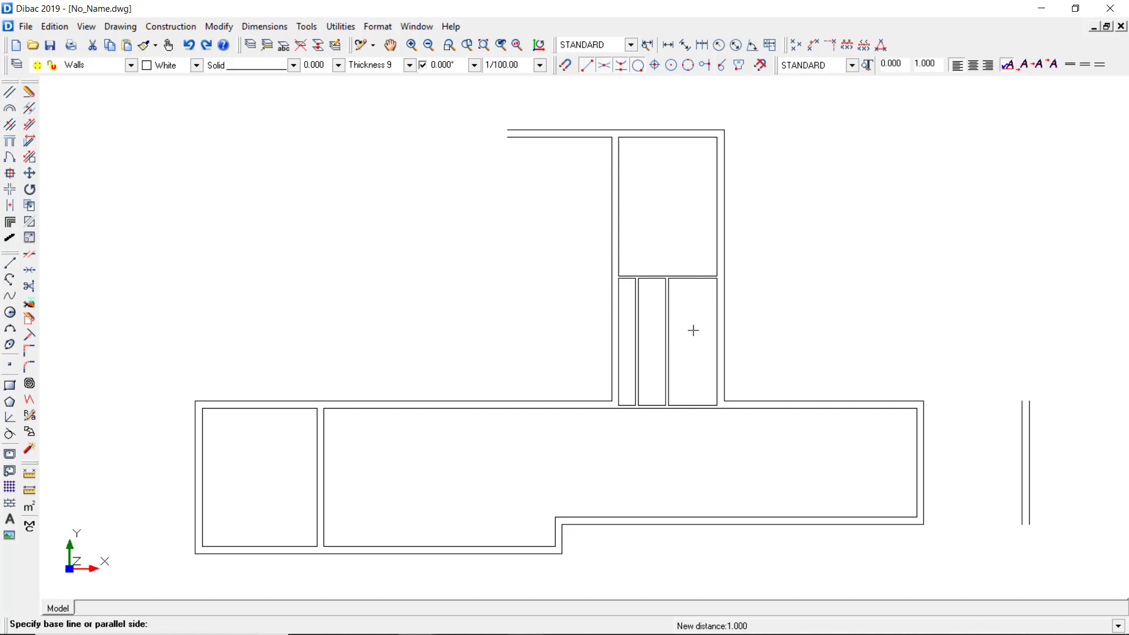
Step: Divide the room along the upper wing's right exterior wall into 3 parts, using partitions 1.80 m long
scroll(693, 330, "up", 3)
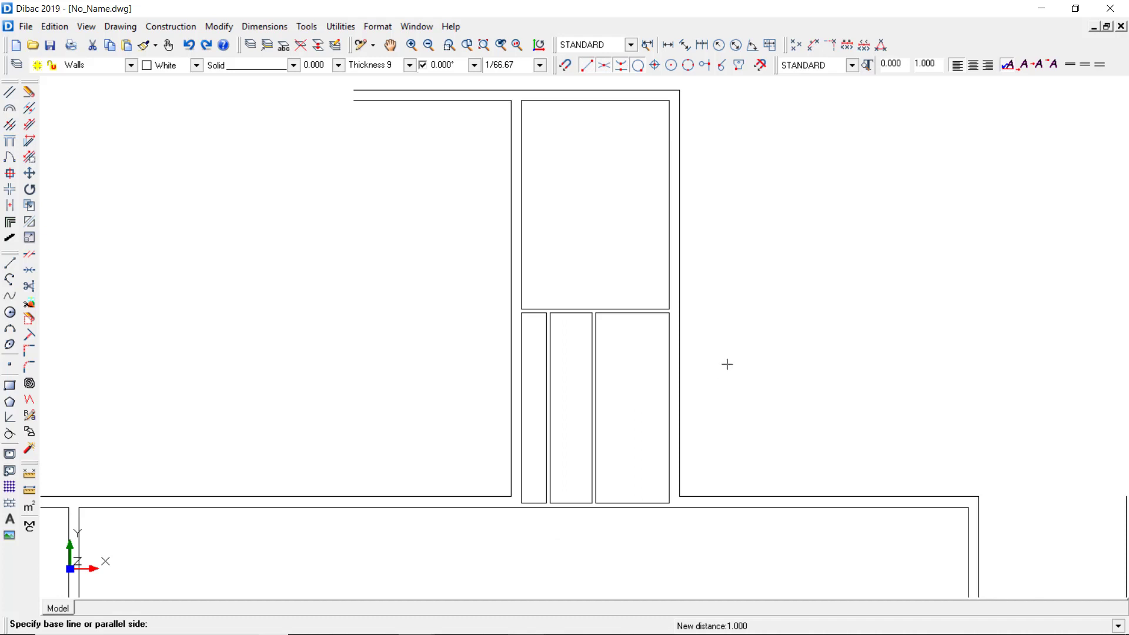
left_click(11, 145)
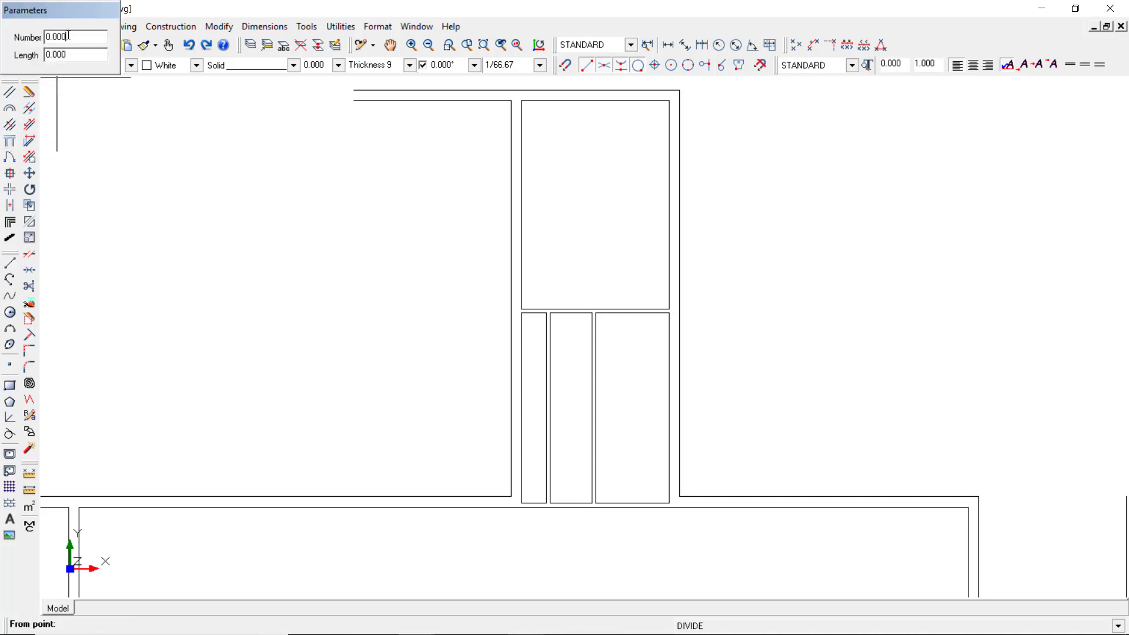
left_click_drag(69, 35, 27, 59)
type("3")
type("1")
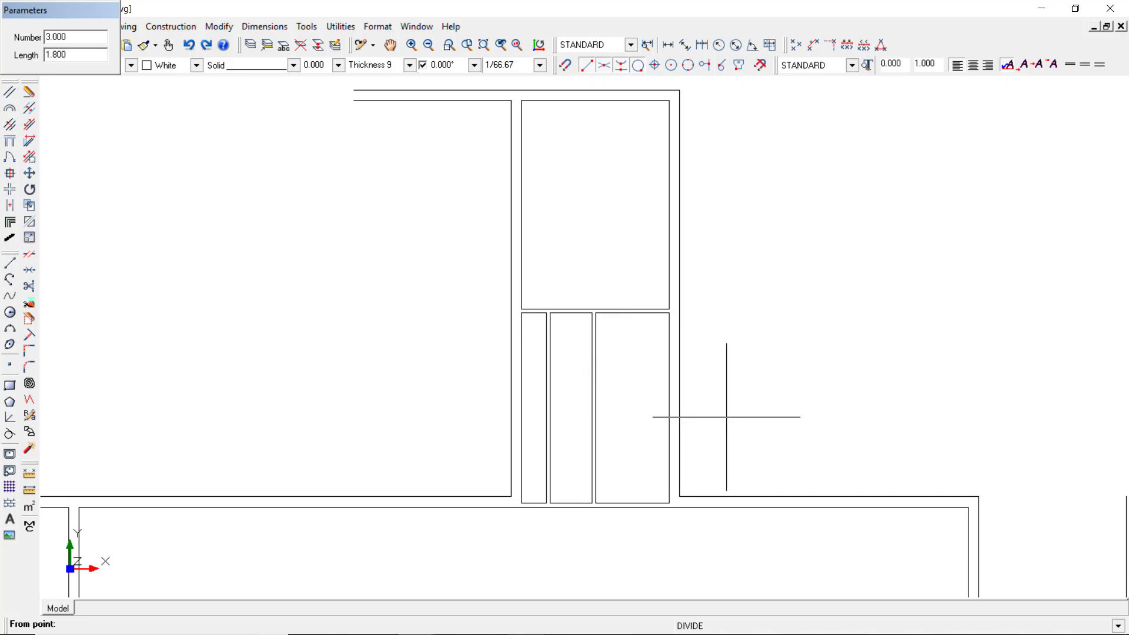
scroll(737, 421, "up", 4)
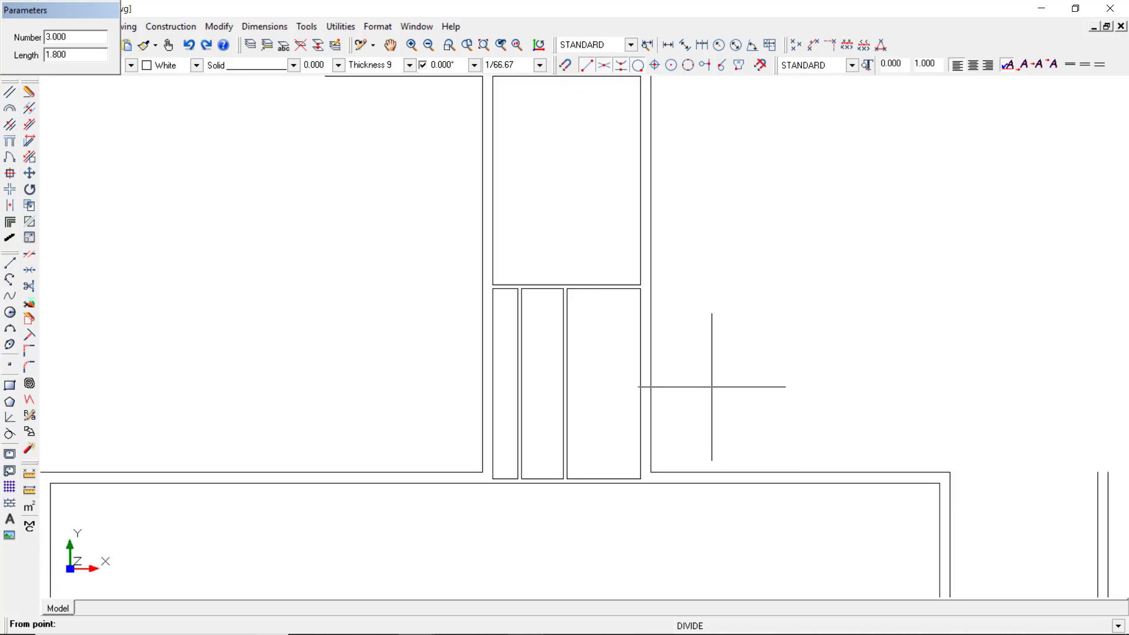
middle_click_drag(710, 385, 709, 358)
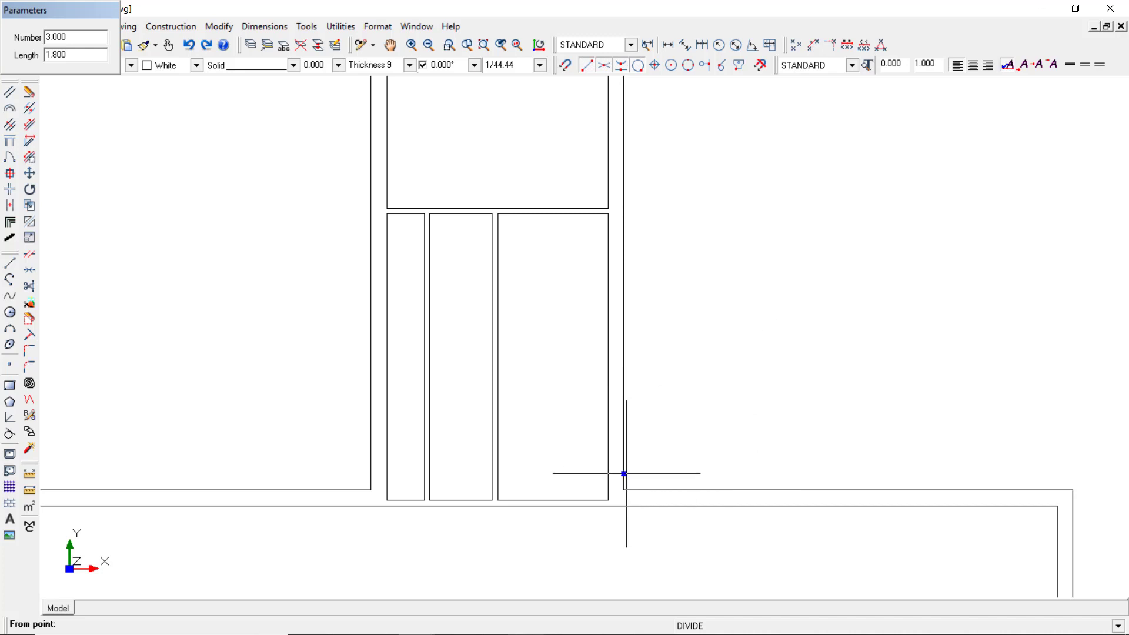
left_click(608, 500)
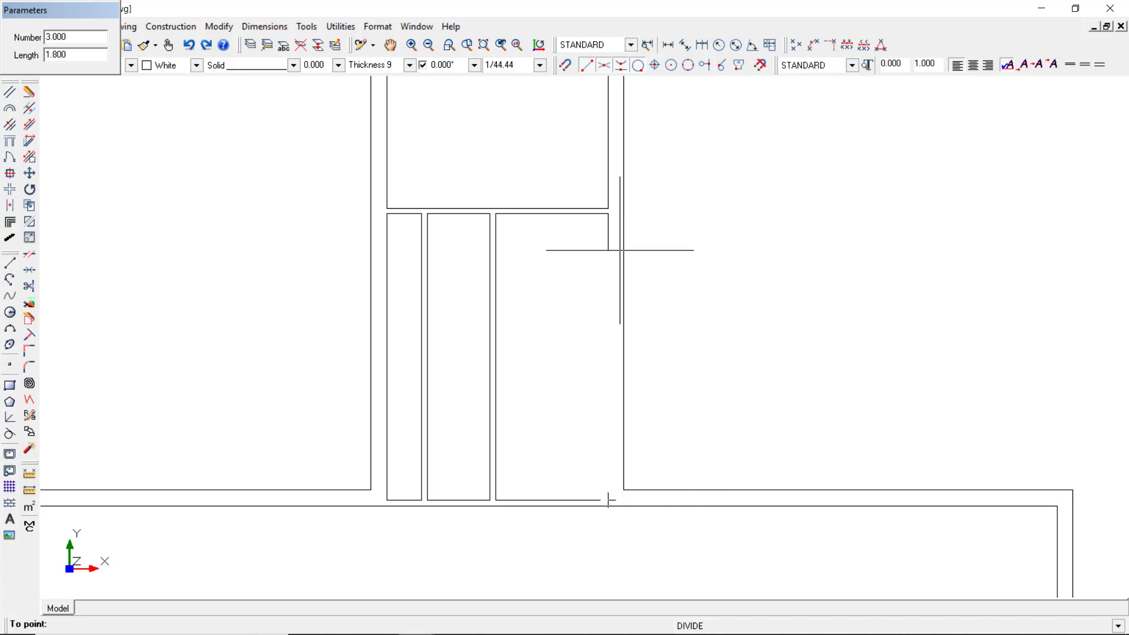
left_click(608, 215)
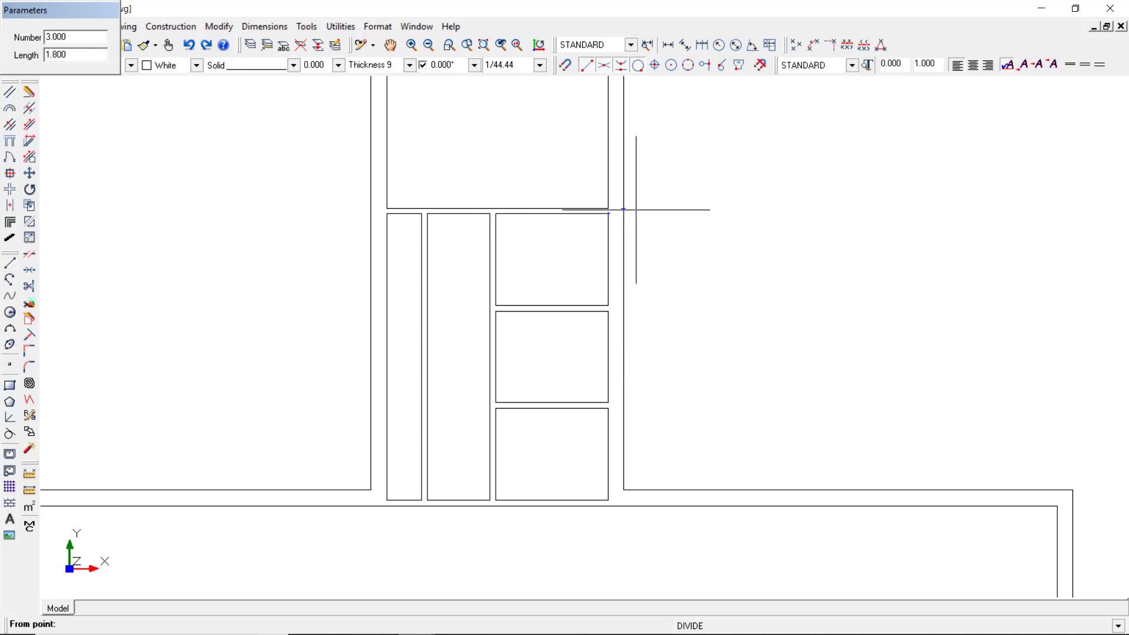
key("Escape")
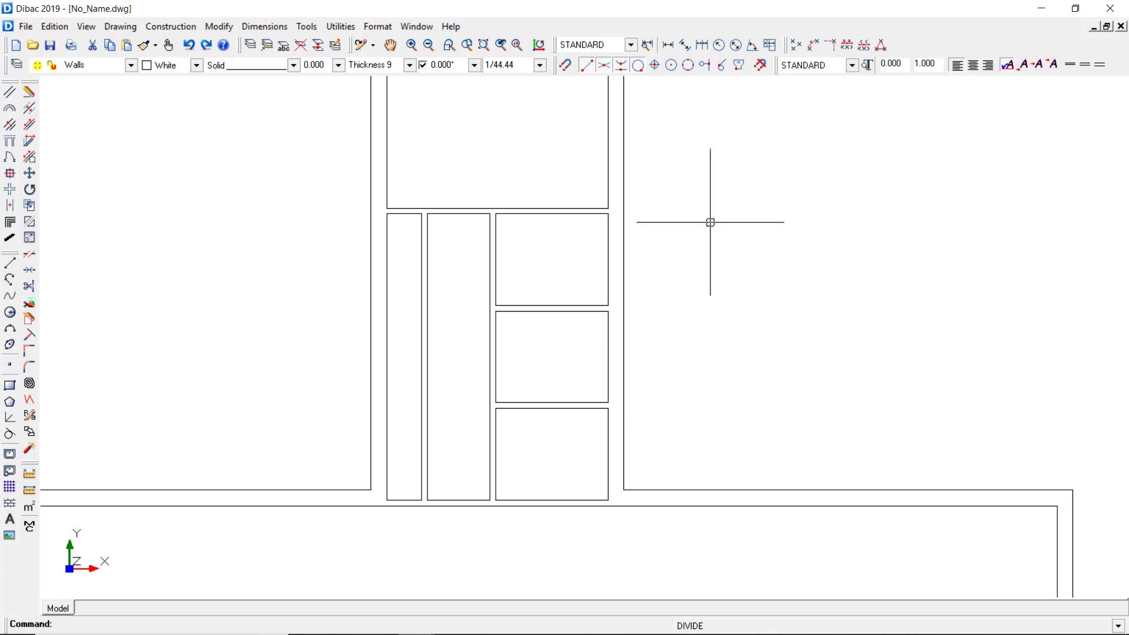
Step: Lengthen both horizontal dividing partitions to the upper wing's left exterior wall and clean up their crossings with the two vertical partitions
left_click(29, 130)
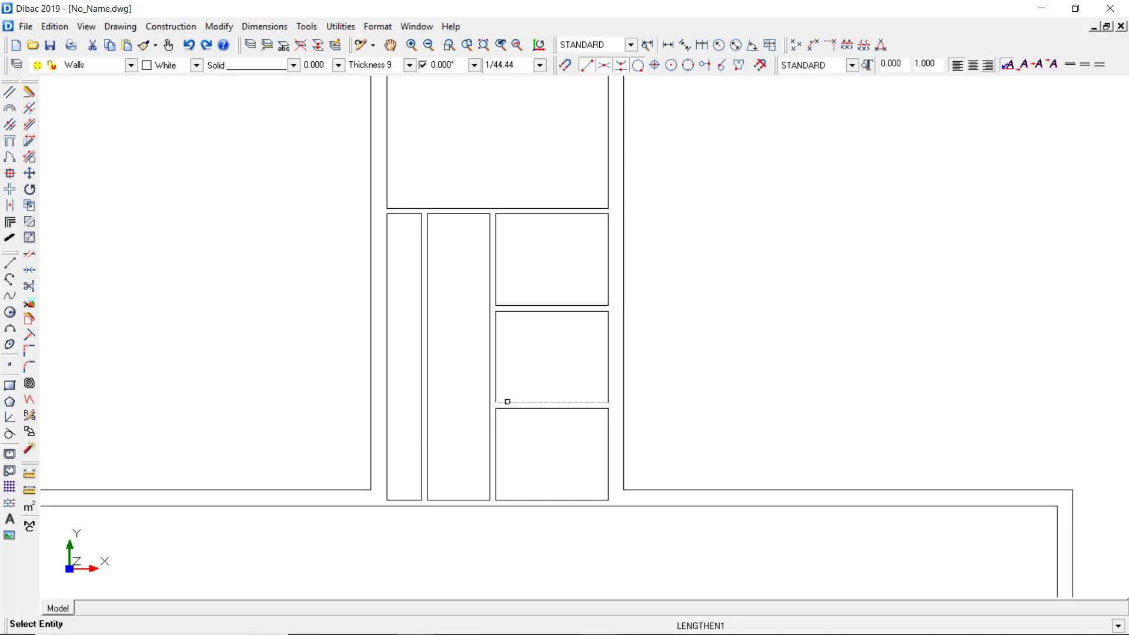
left_click(508, 402)
left_click(388, 371)
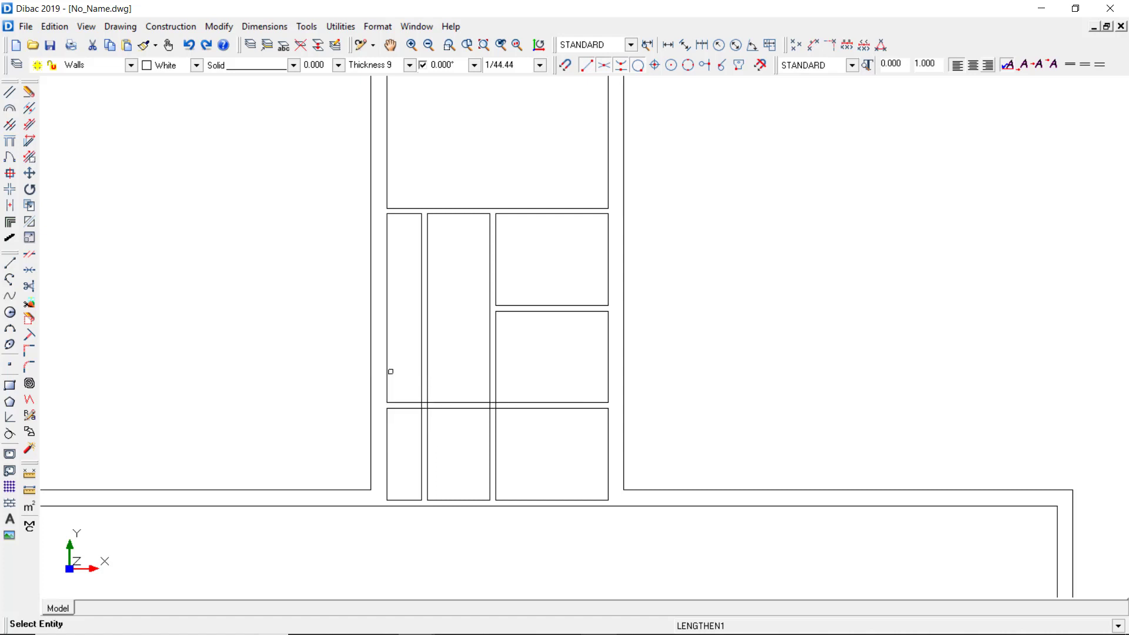
left_click(493, 305)
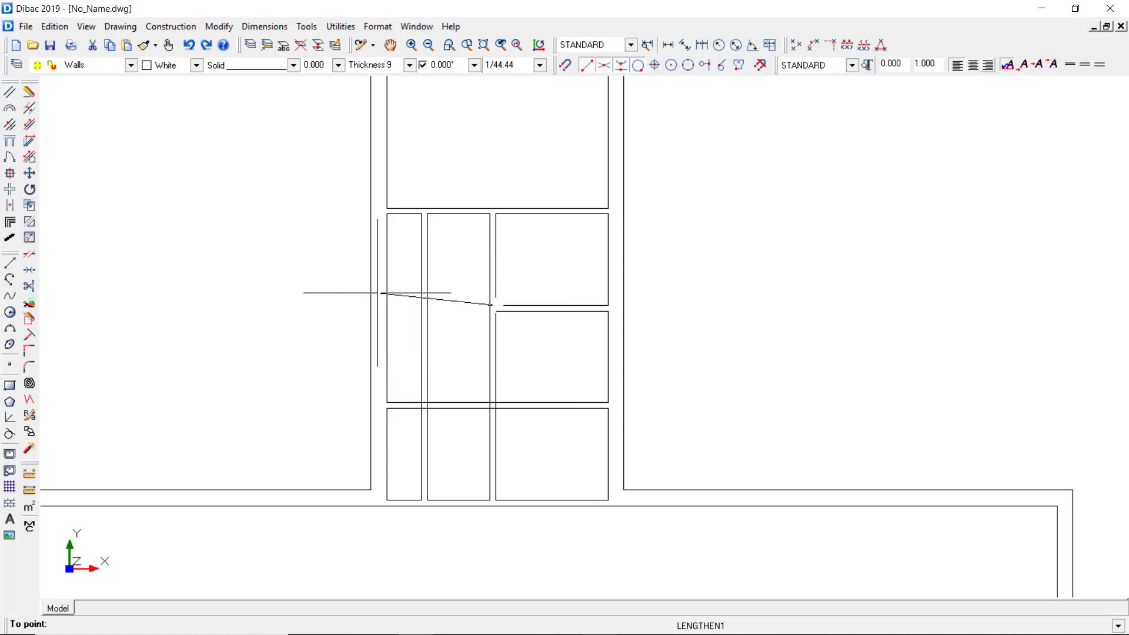
left_click(387, 292)
key("Escape")
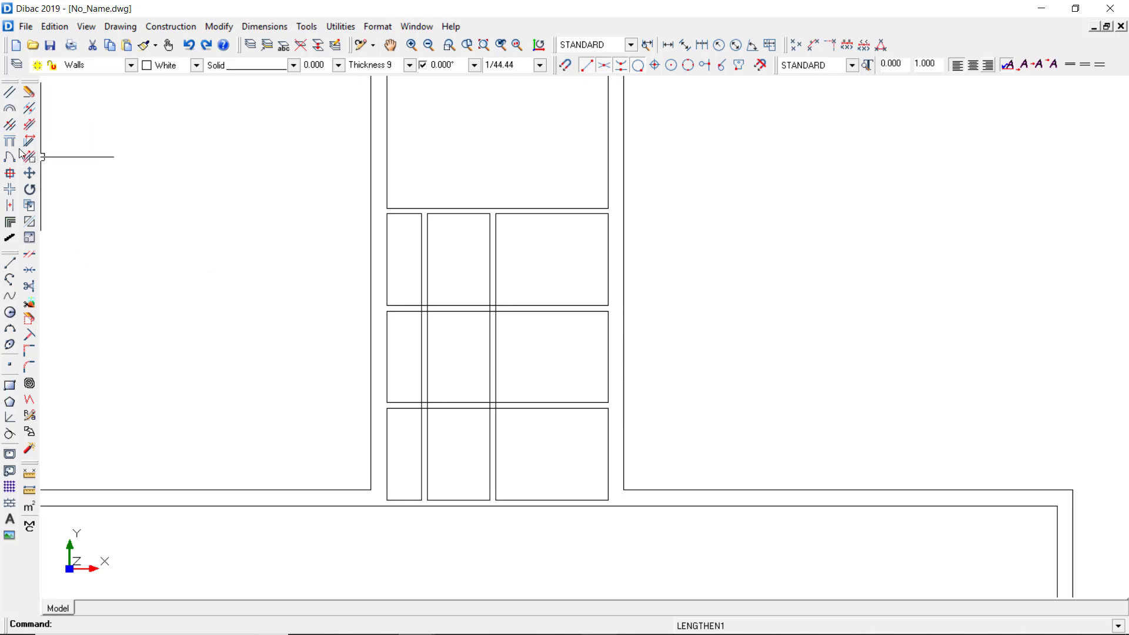
left_click(9, 189)
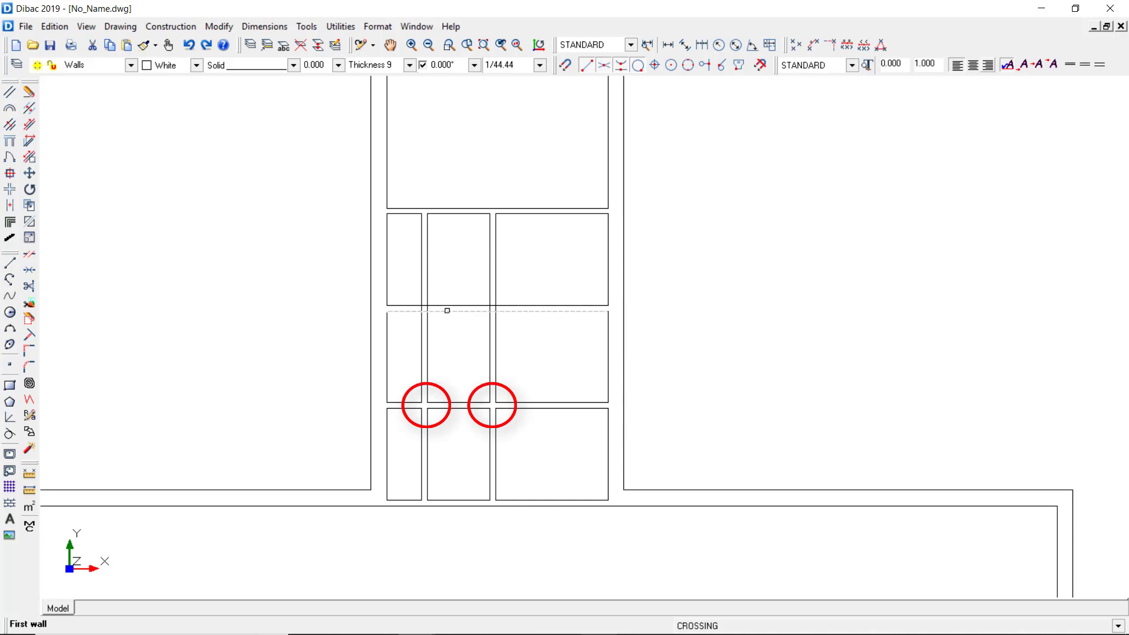
key("Escape")
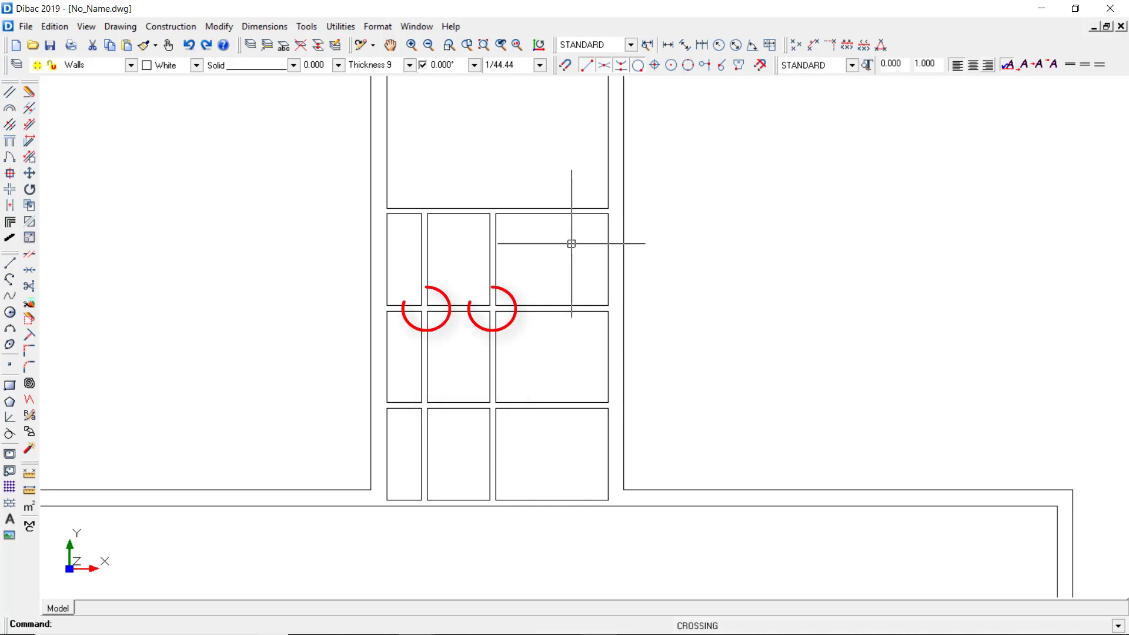
Step: Delete the upper horizontal partition's segments in the two narrow spaces on its left
left_click(29, 92)
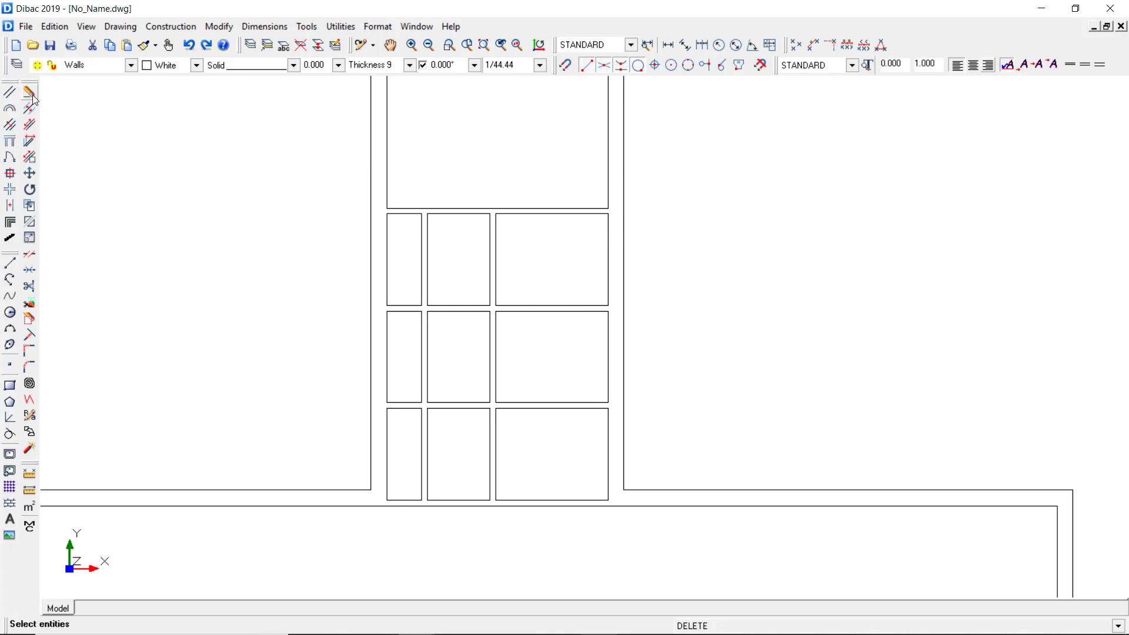
left_click(471, 306)
right_click(457, 267)
left_click(411, 305)
right_click(464, 293)
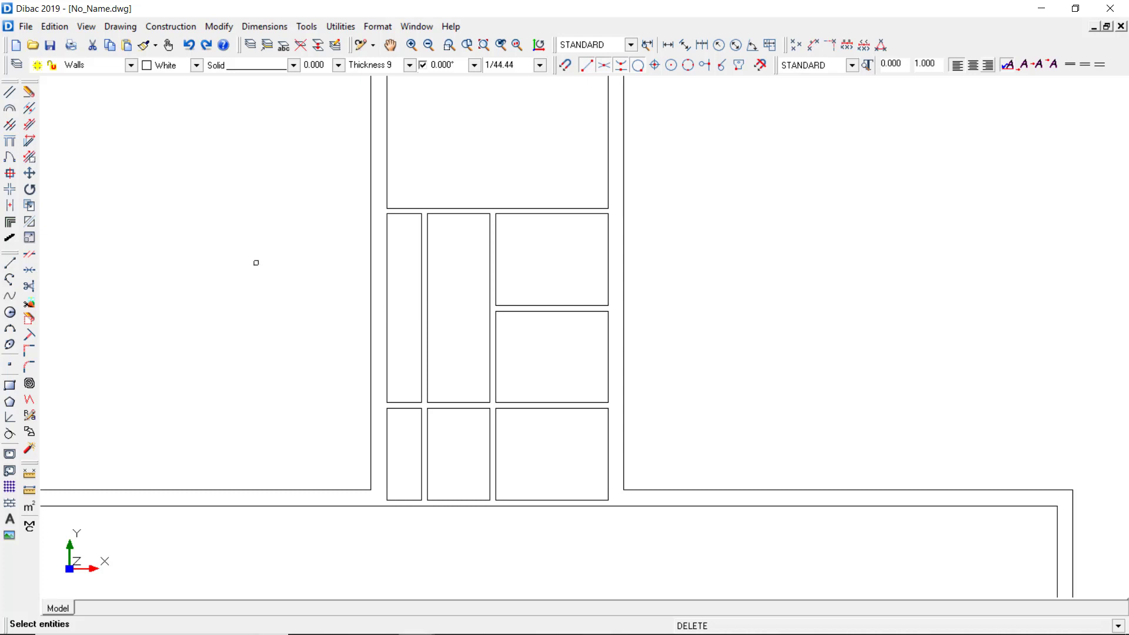
Step: Add a parallel wall 1.80 m to the left of the inner face of the lower wing's right exterior wall
left_click(11, 129)
middle_click_drag(704, 537, 504, 297)
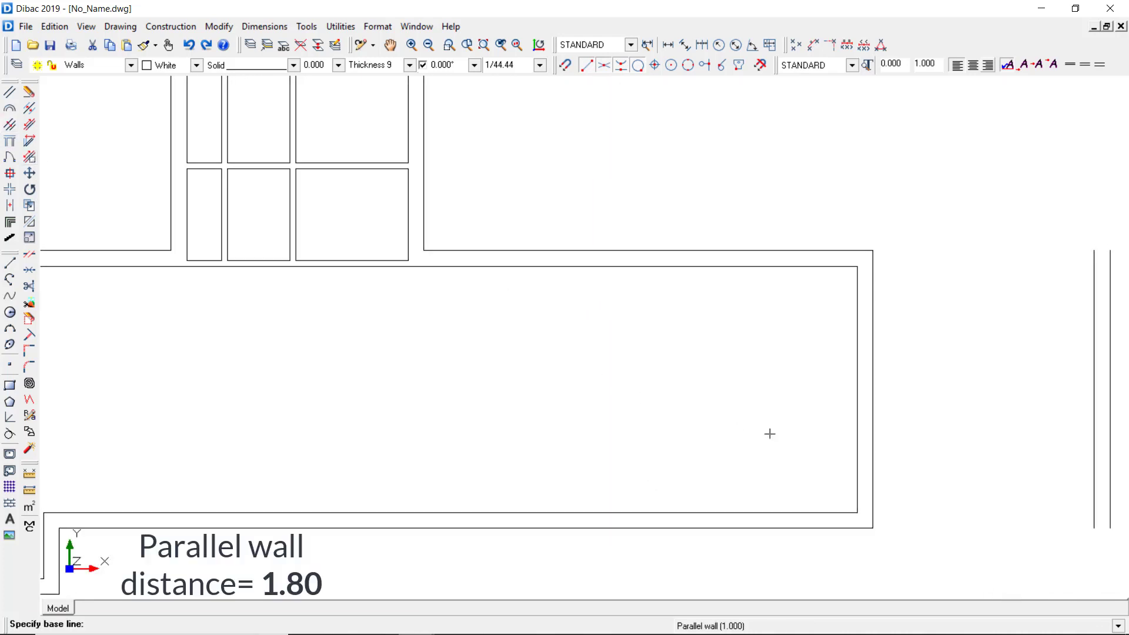
type("1.80")
key("Return")
left_click(857, 391)
left_click(676, 375)
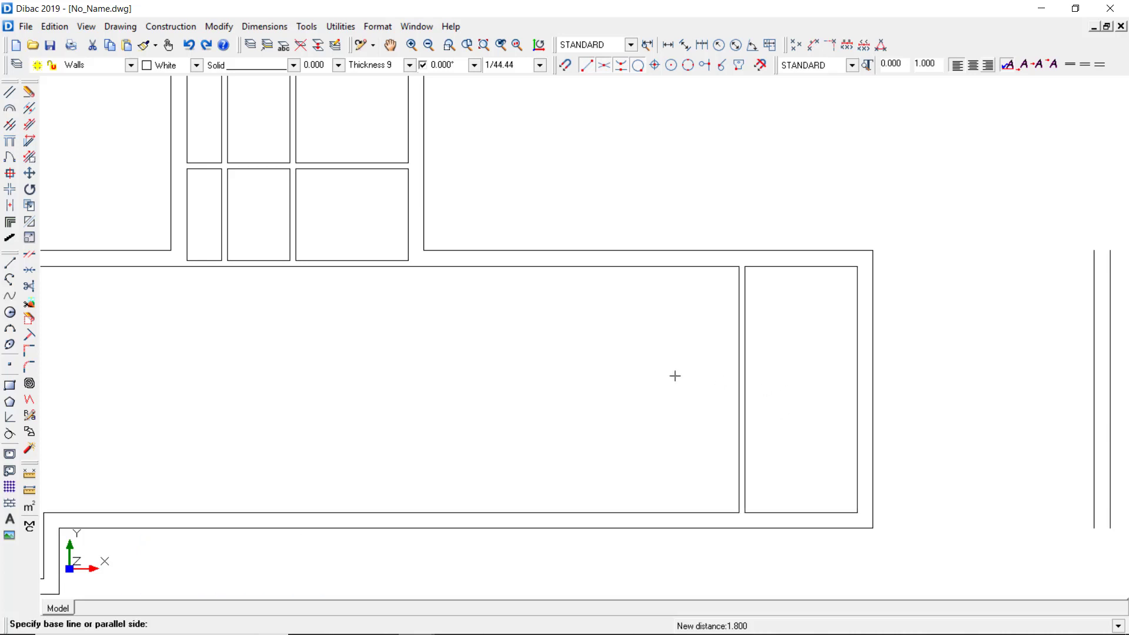
Step: Add a parallel wall 4.56 m to the left of the lower wing's rightmost vertical partition
type("4.56")
key("Return")
left_click(739, 387)
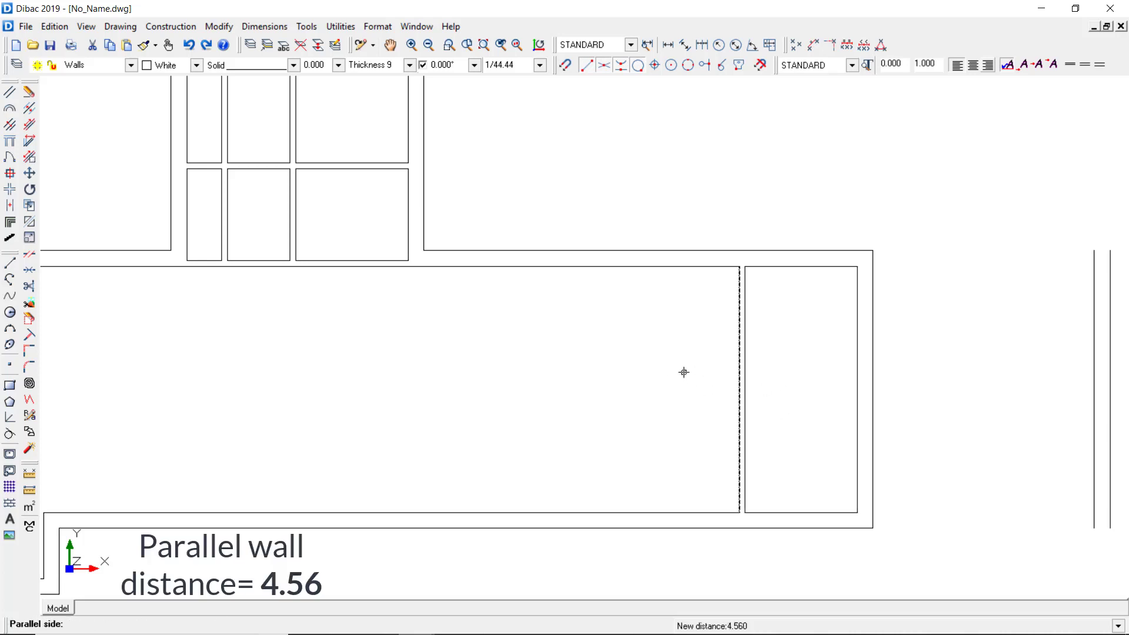
left_click(683, 373)
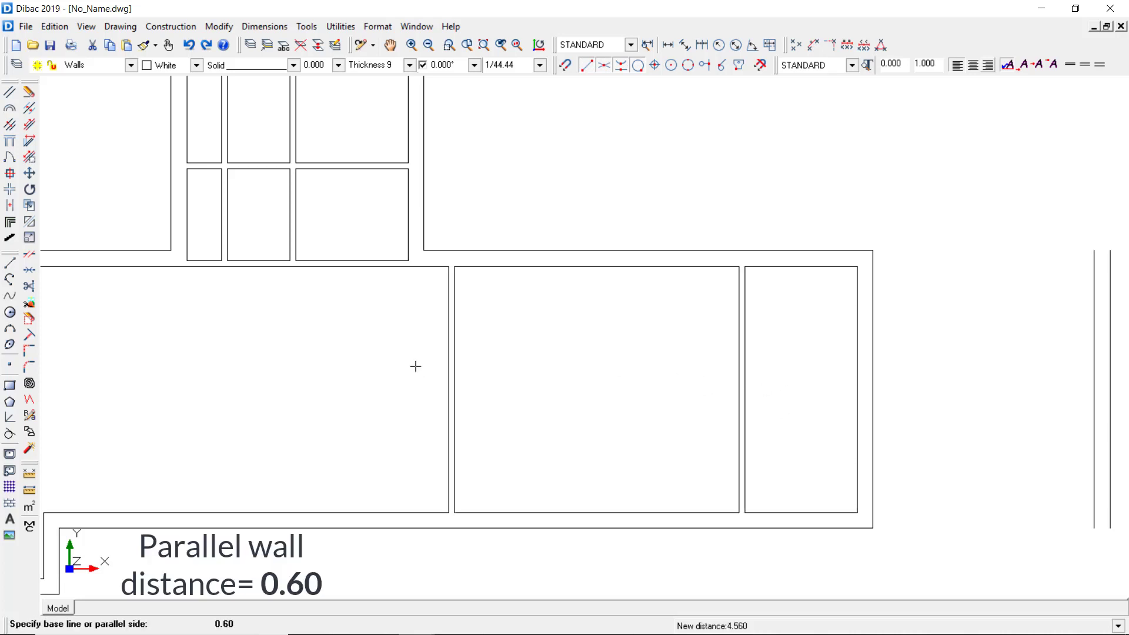
Step: Add a parallel wall 0.60 m above the inner face of the bottom exterior wall in the lower wing's rightmost room
type("0.60")
key("Return")
left_click(755, 512)
left_click(762, 462)
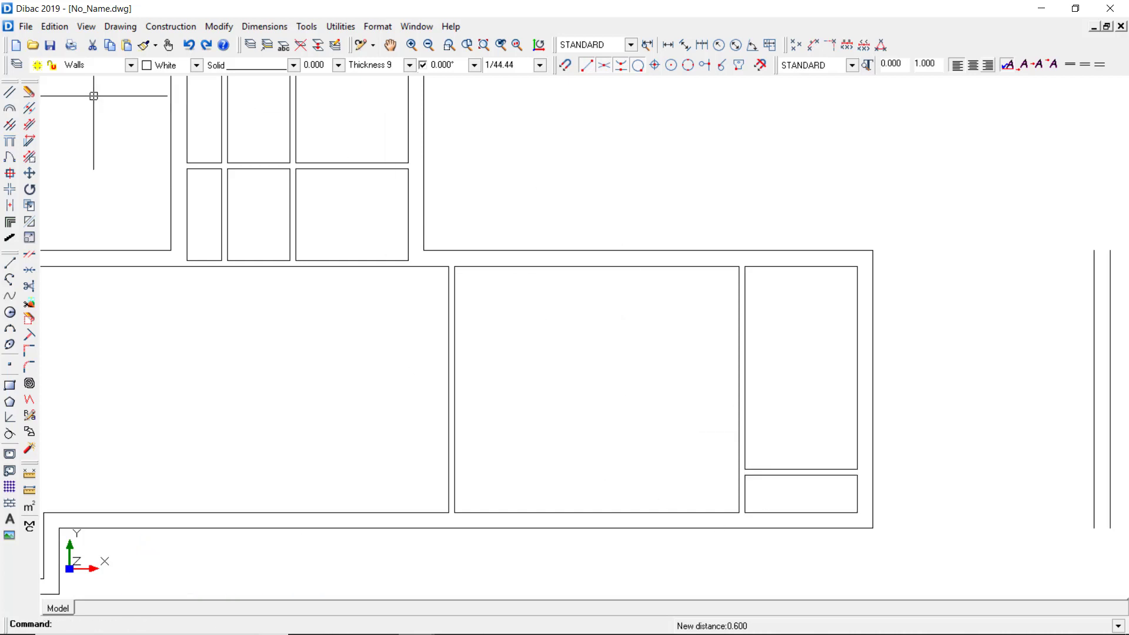
Step: Set the wall thickness to 25 and draw a 2.56 m wall upward from the lower wing's upper-right outer corner
left_click(10, 91)
left_click(410, 66)
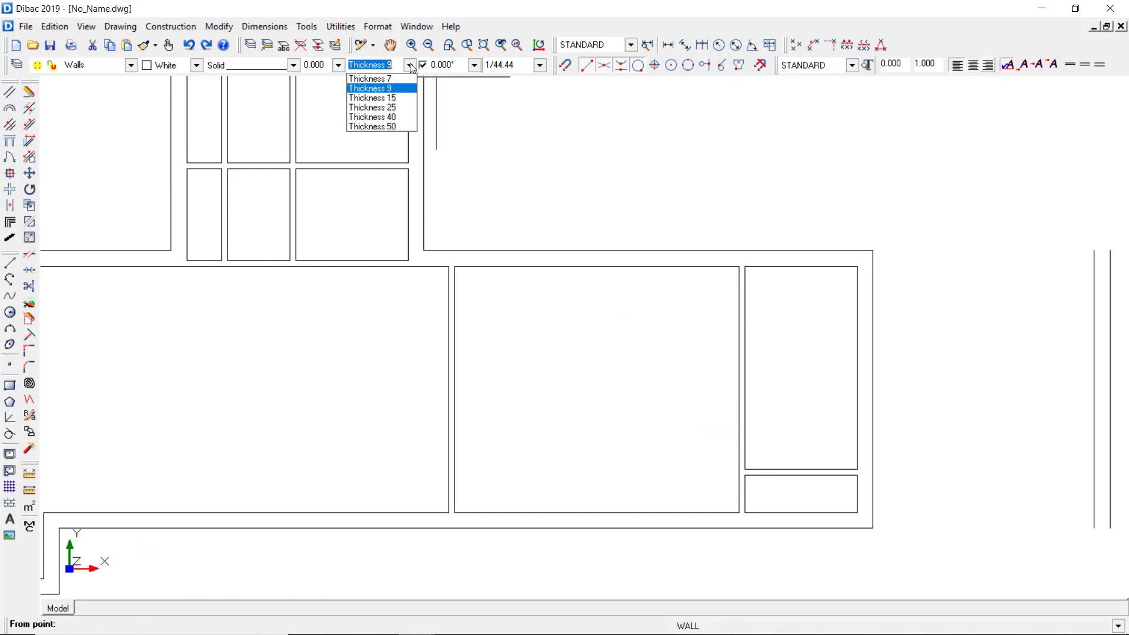
left_click(373, 108)
left_click(868, 250)
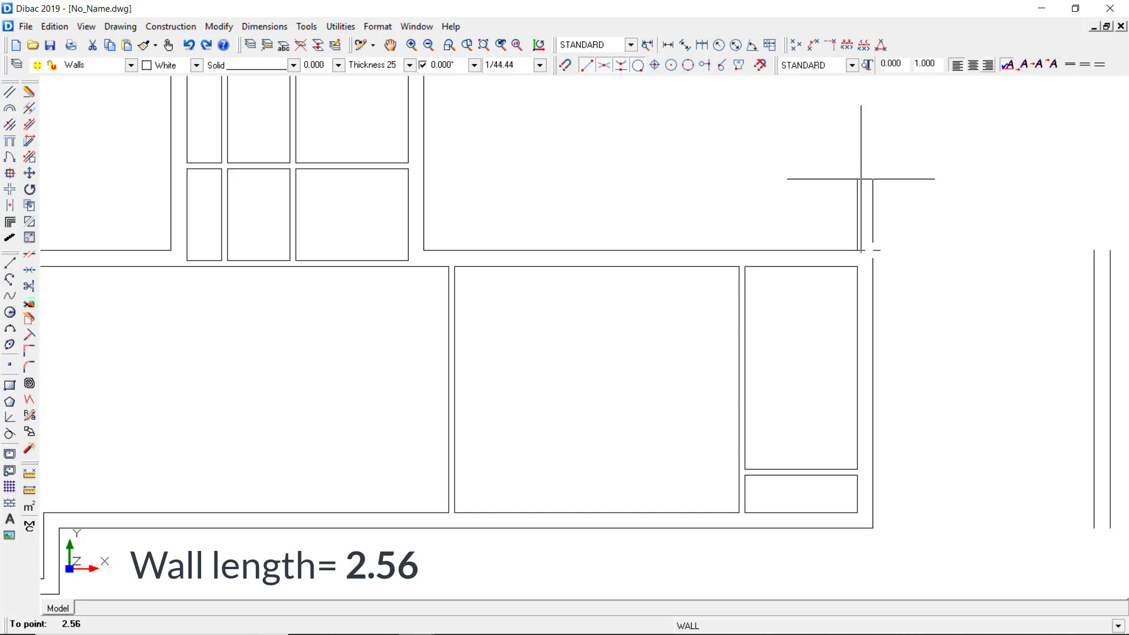
key("Return")
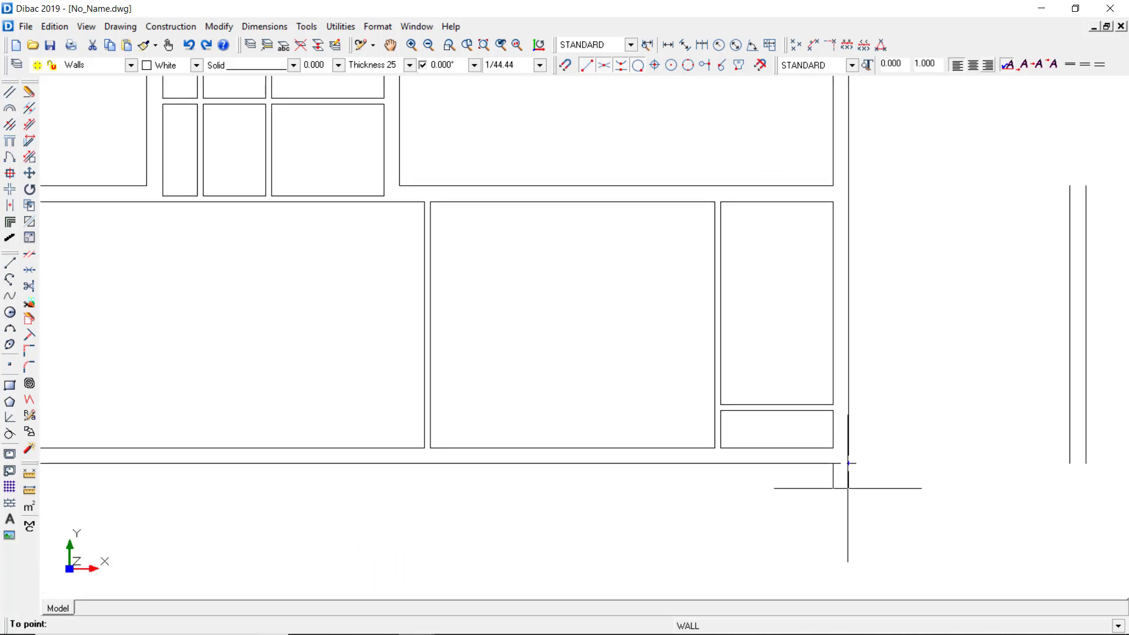
Step: Draw a 1.06 m wall down from the lower wing's lower-right corner and a 2.16 m wall up from the inner corner of its bottom step
type("1.06")
key("Return")
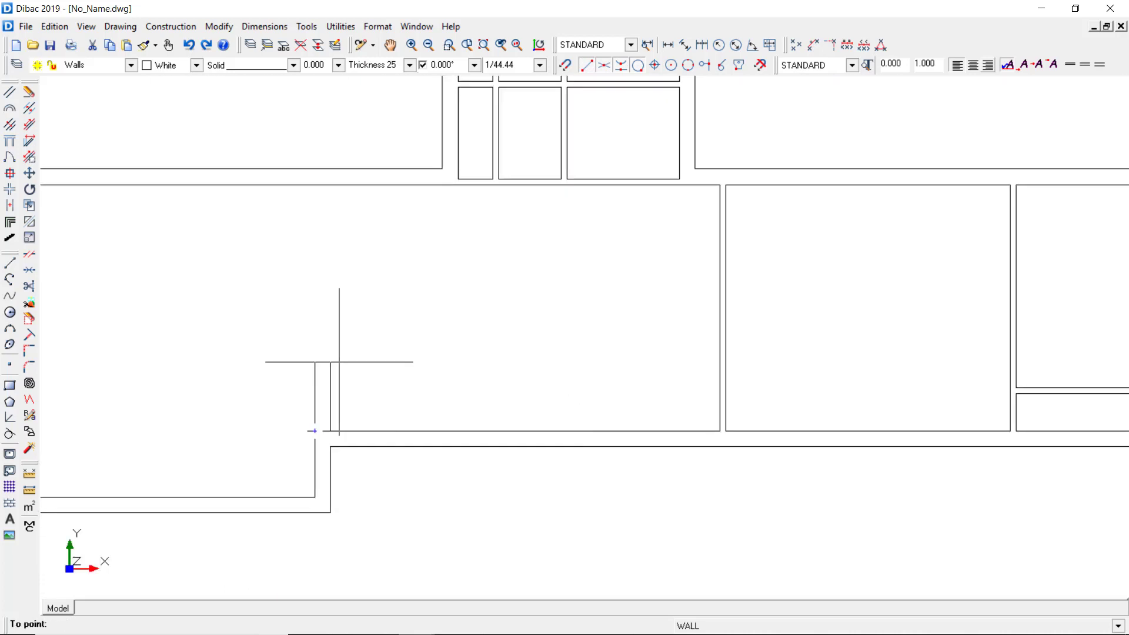
type("2.16")
key("Return")
key("Escape")
Step: Set the wall thickness to 15 and add a parallel wall 1.74 m to the left of the 2.56 m wall
scroll(776, 249, "down", 1)
mouse_move(777, 249)
middle_mouse_down()
mouse_move(588, 311)
mouse_move(546, 342)
middle_mouse_up()
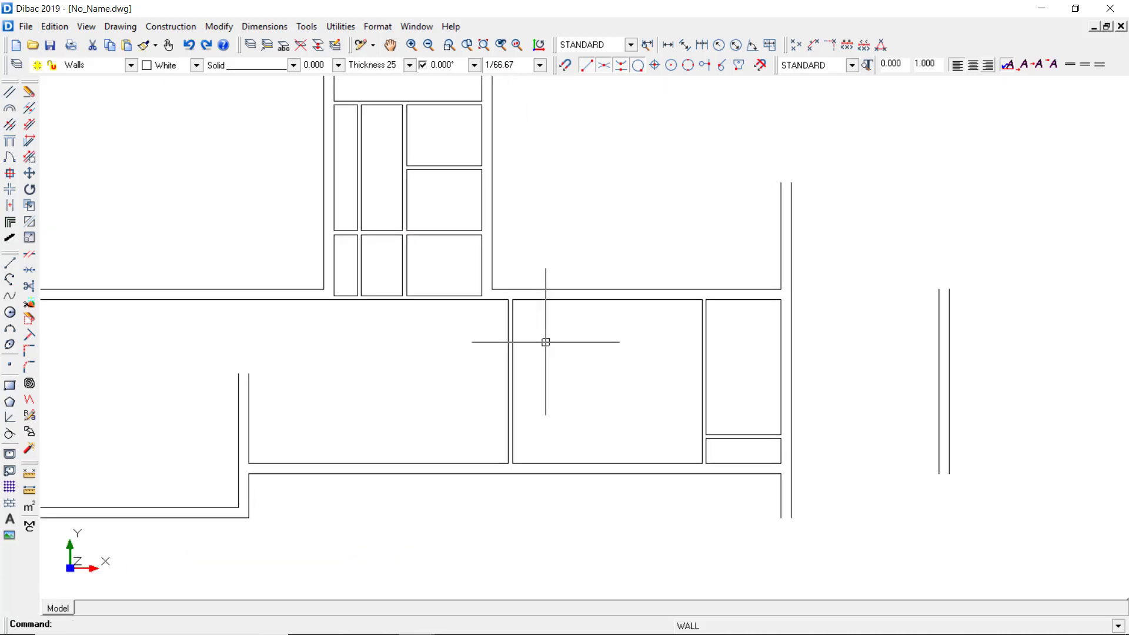
left_click(9, 124)
left_click(409, 66)
left_click(397, 98)
type("1")
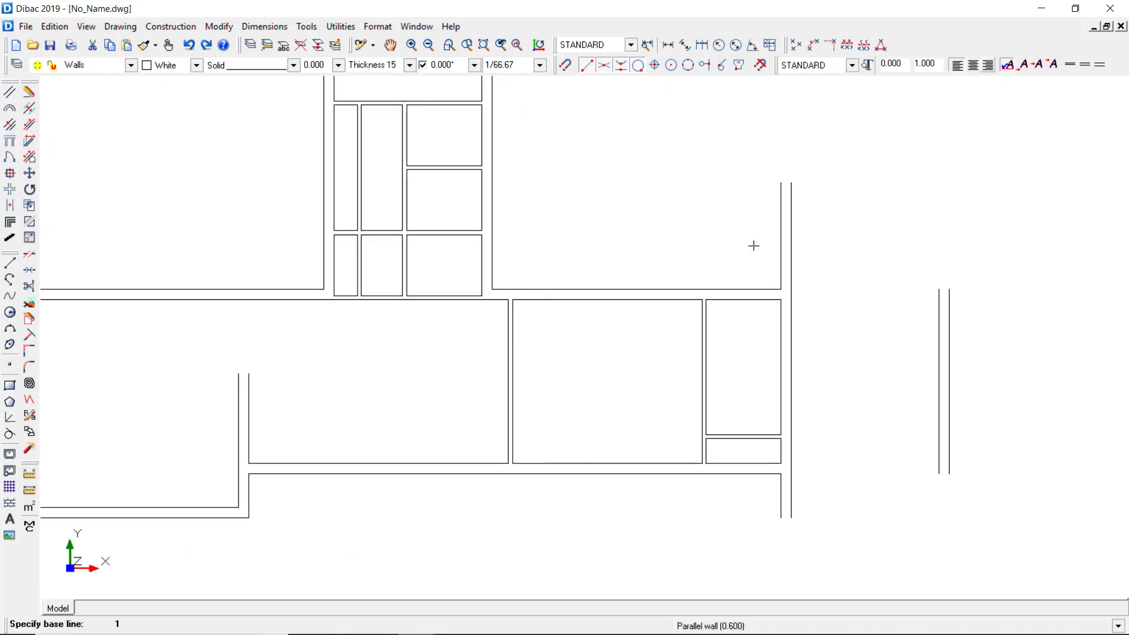
type(".74")
key("Return")
left_click(781, 242)
left_click(676, 241)
Step: Draw a short 15 cm thick horizontal wall from the upper end of the new parallel wall, partway toward the 2.56 m wall
left_click(9, 91)
left_click(708, 188)
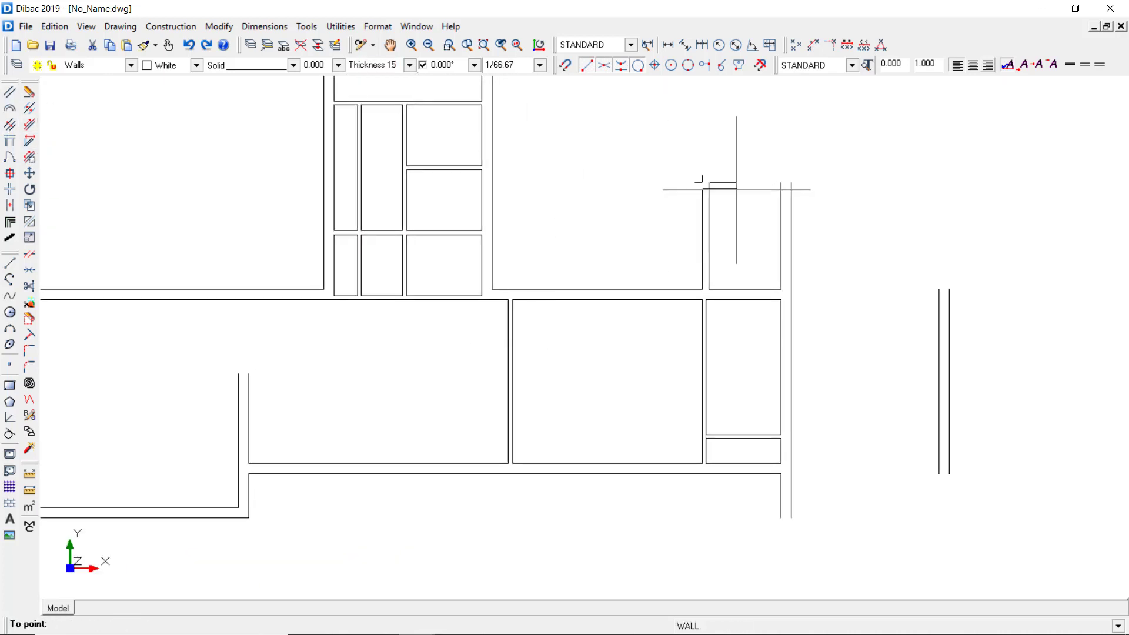
left_click(743, 188)
key("Escape")
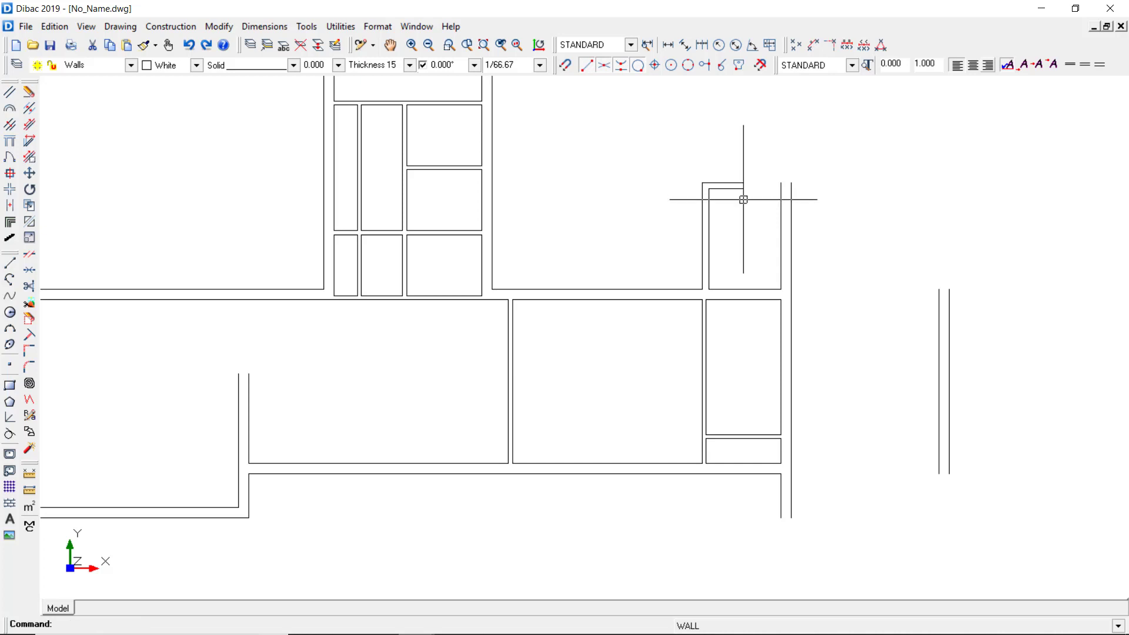
Step: Draw a line closing the open upper end of the 2.56 m wall
left_click(11, 265)
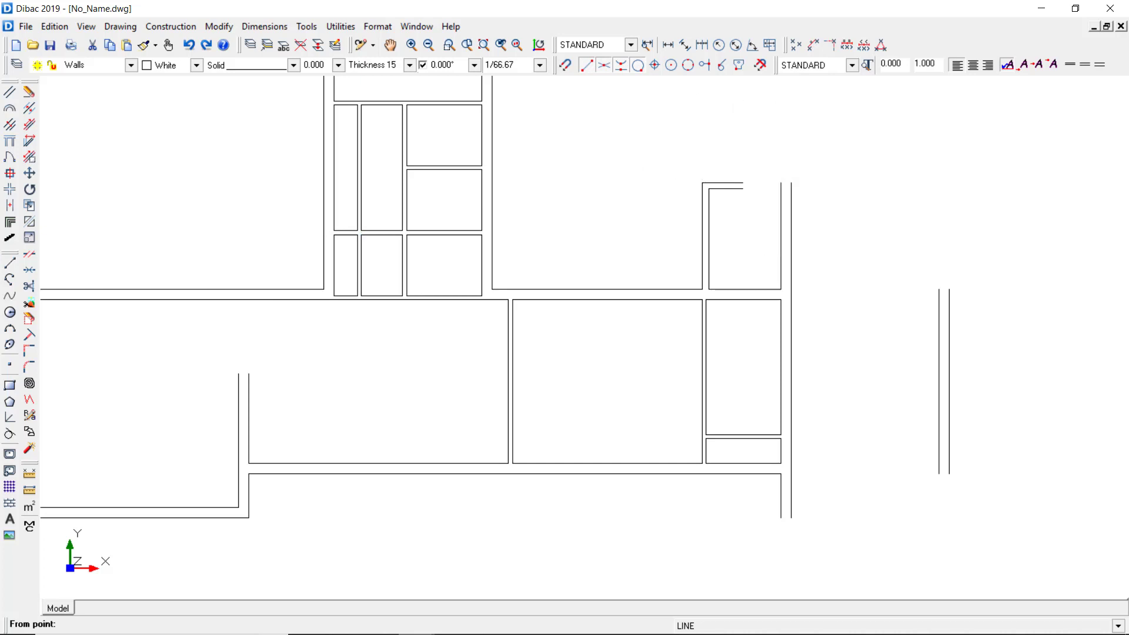
left_click(793, 183)
left_click(795, 184)
right_click(795, 184)
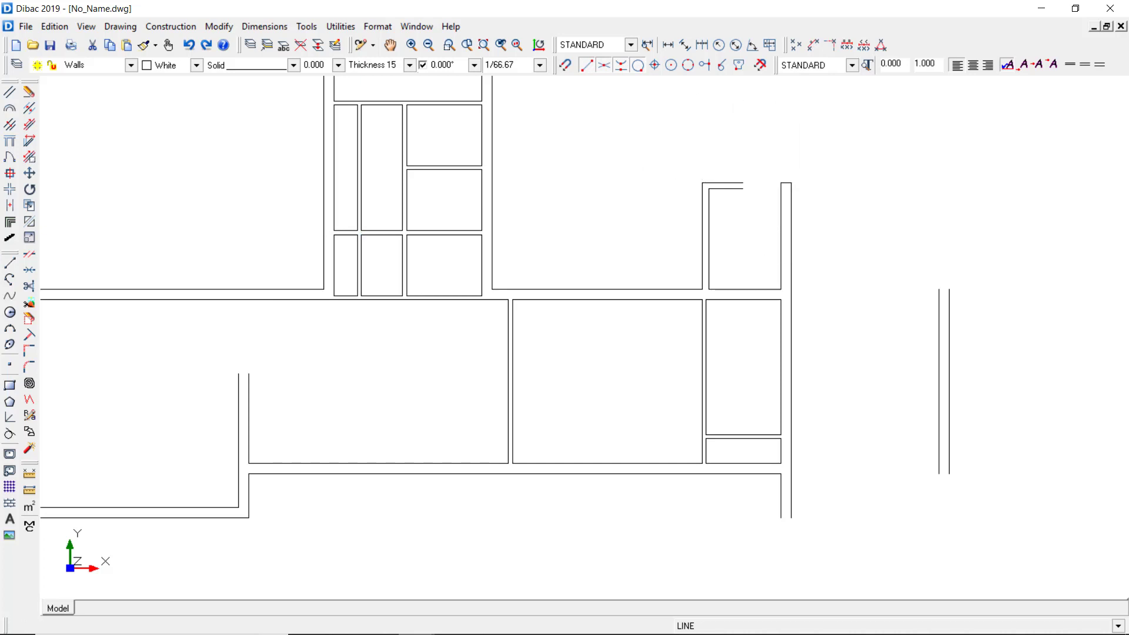
Step: Draw a line closing the open right end of the short 15 cm horizontal wall
right_click(744, 207)
left_click(745, 189)
left_click(746, 183)
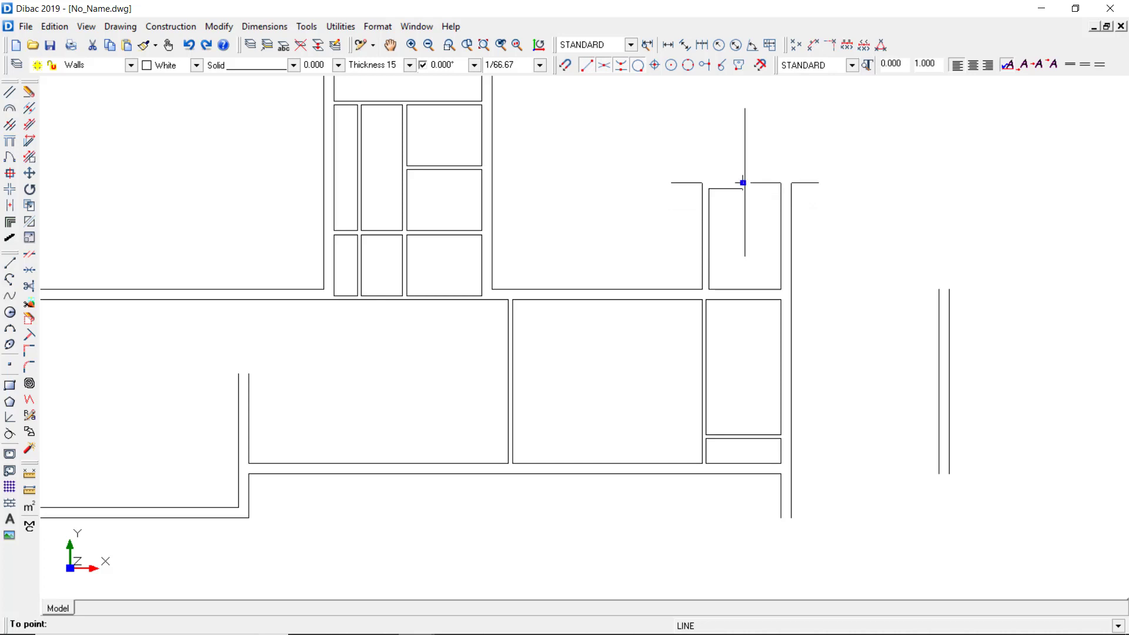
right_click(745, 181)
right_click(745, 181)
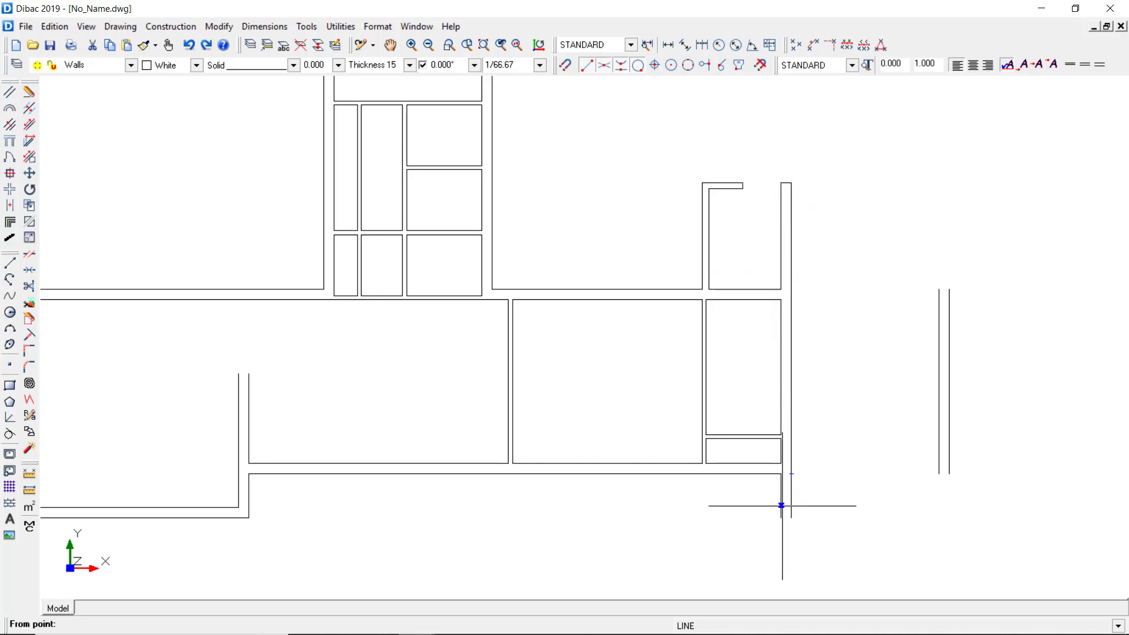
Step: Draw a line closing the open lower end of the wall extending down from the lower wing's lower-right corner
left_click(781, 518)
left_click(791, 517)
right_click(814, 519)
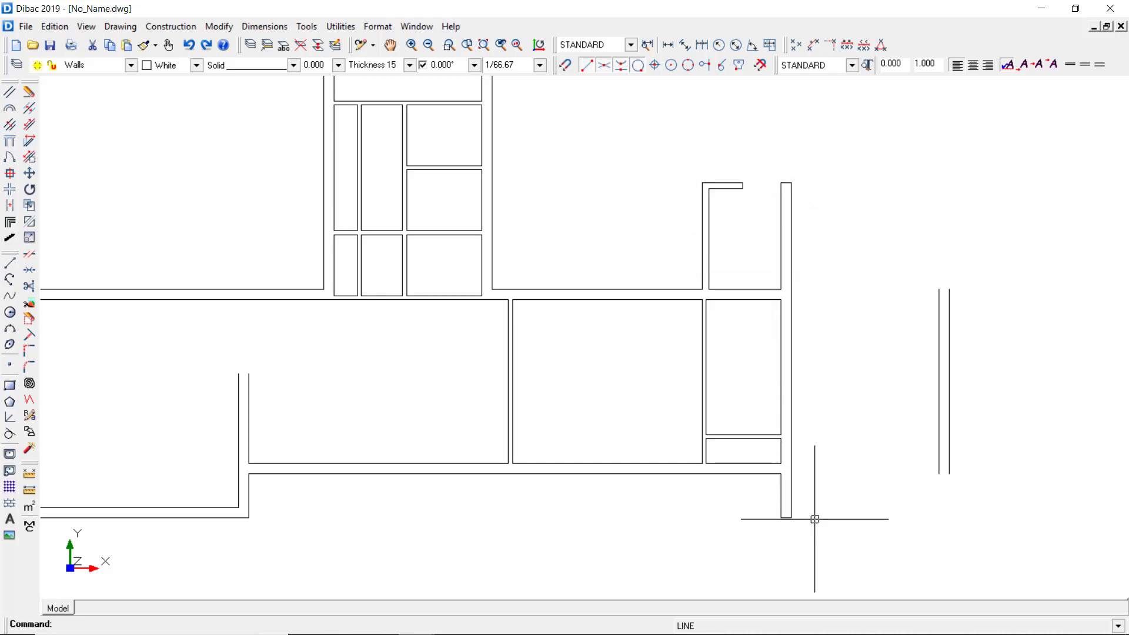
right_click(818, 517)
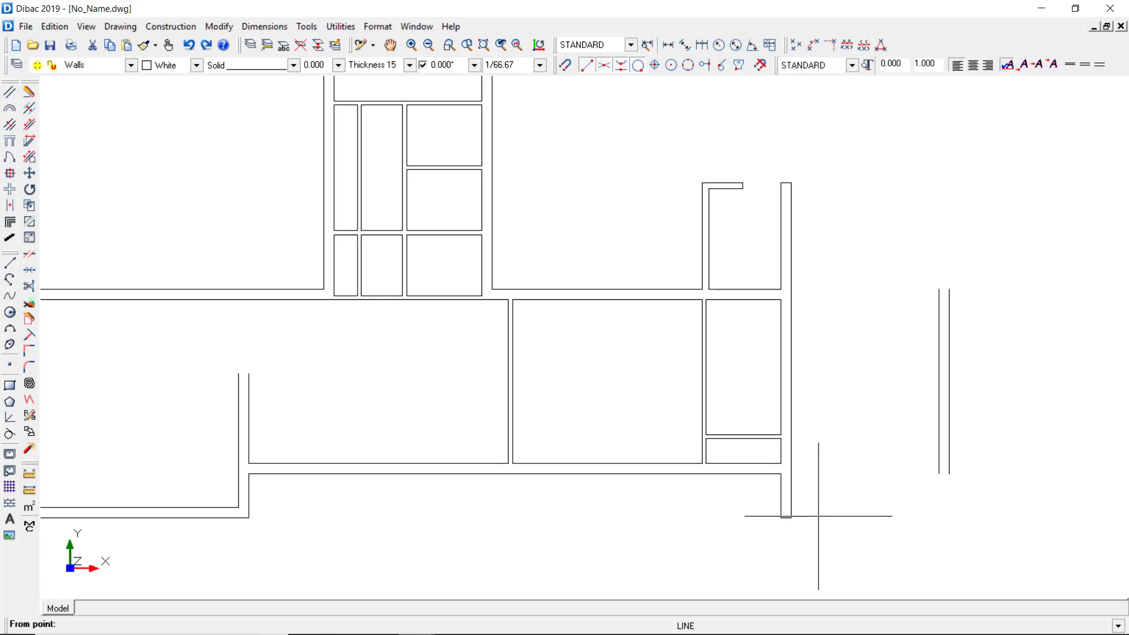
Step: Draw lines closing the upper and lower ends of the detached vertical wall to the right of the building
left_click(949, 289)
right_click(953, 272)
right_click(952, 306)
left_click(939, 474)
left_click(949, 474)
right_click(952, 476)
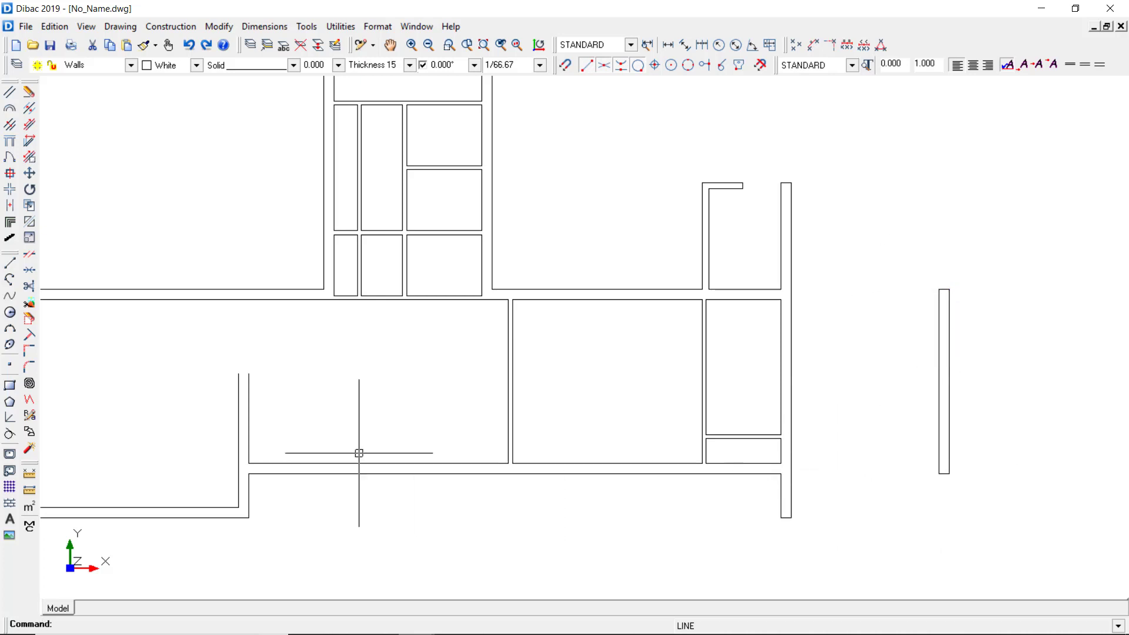
Step: Draw a line closing the open upper end of the 2.16 m wall above the bottom step
right_click(244, 386)
left_click(239, 378)
left_click(249, 375)
right_click(253, 372)
right_click(253, 371)
Step: Draw a line closing the open left end of the upper wing's topmost horizontal wall
scroll(402, 356, "down", 1)
mouse_move(402, 357)
middle_mouse_down()
mouse_move(451, 401)
mouse_move(508, 423)
middle_mouse_up()
left_click(349, 107)
left_click(350, 114)
right_click(341, 127)
right_click(341, 128)
middle_click_drag(348, 262, 468, 277)
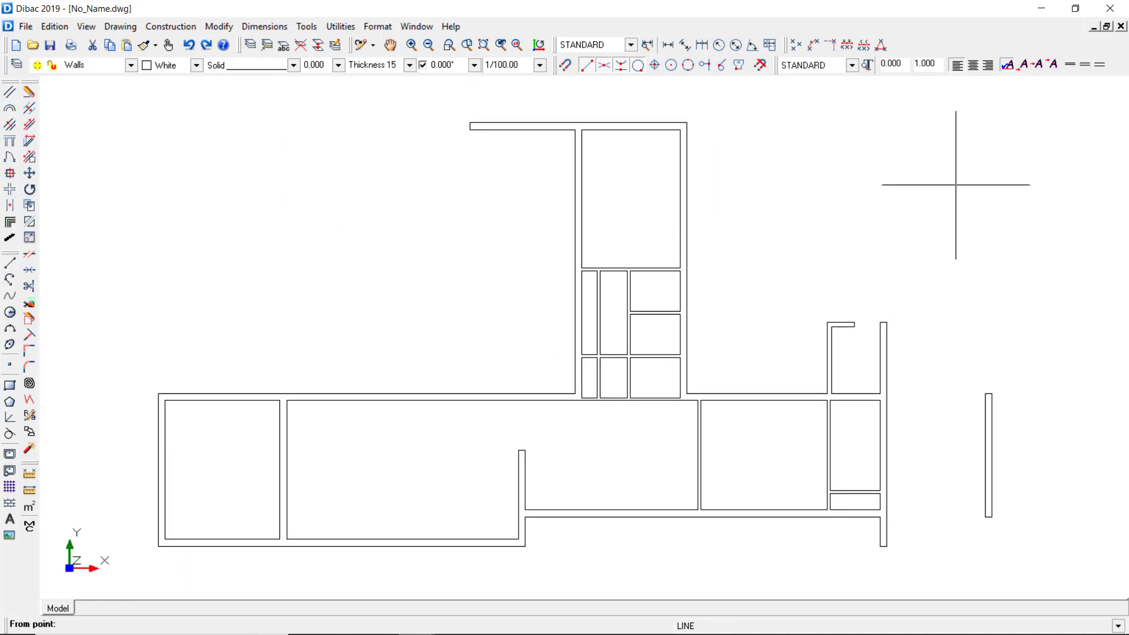